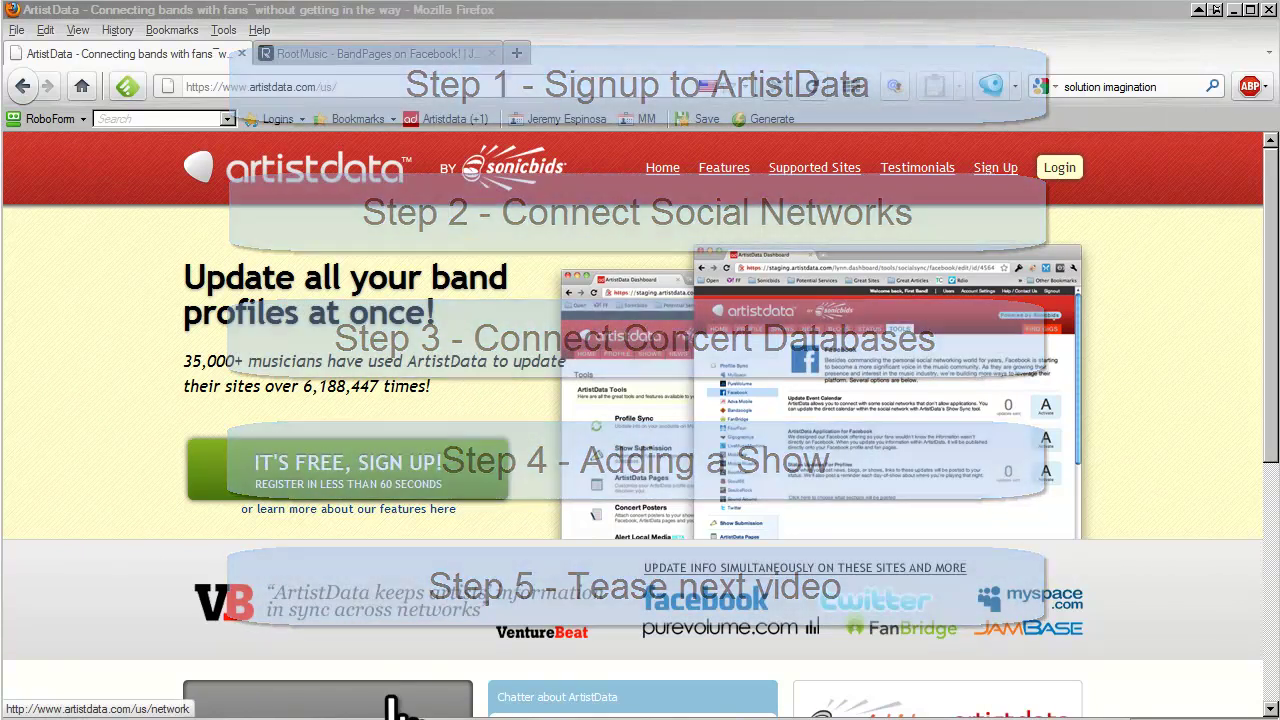
Step: Open the ArtistData artist sign-up form and go to the login for an existing account
{"action": "left_click", "coordinate": [410, 478]}
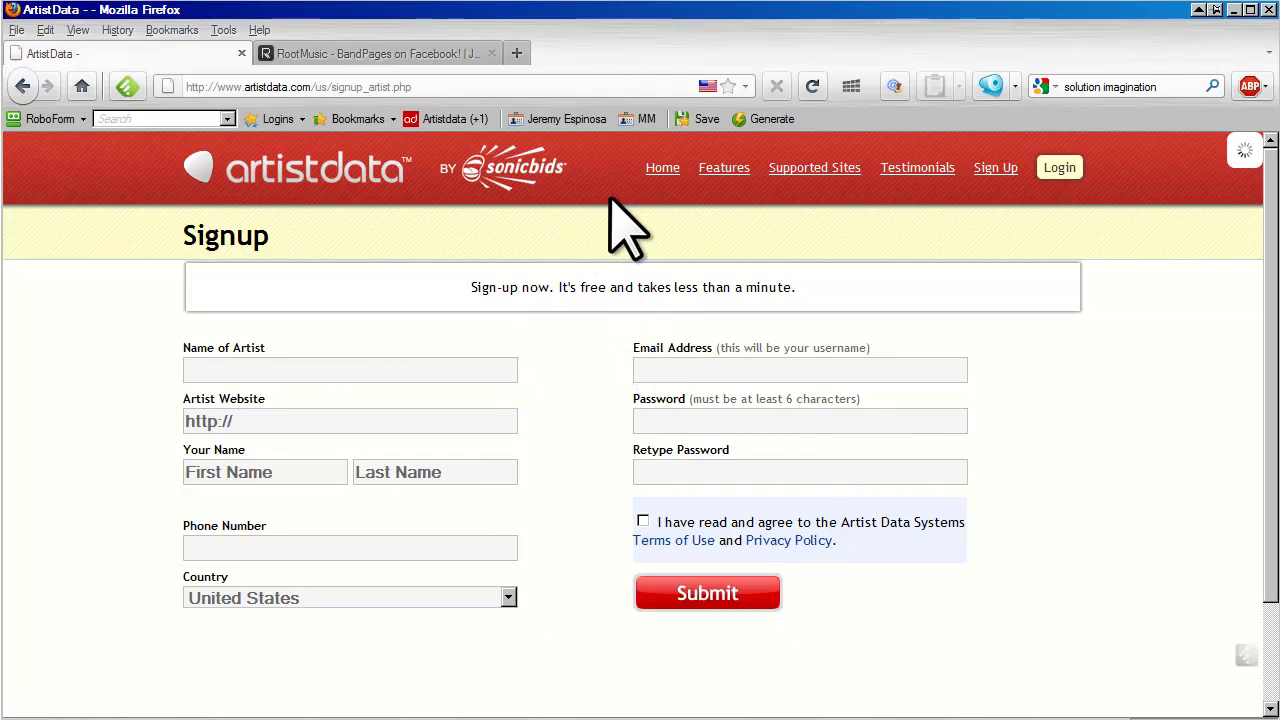
{"action": "left_click", "coordinate": [1060, 168]}
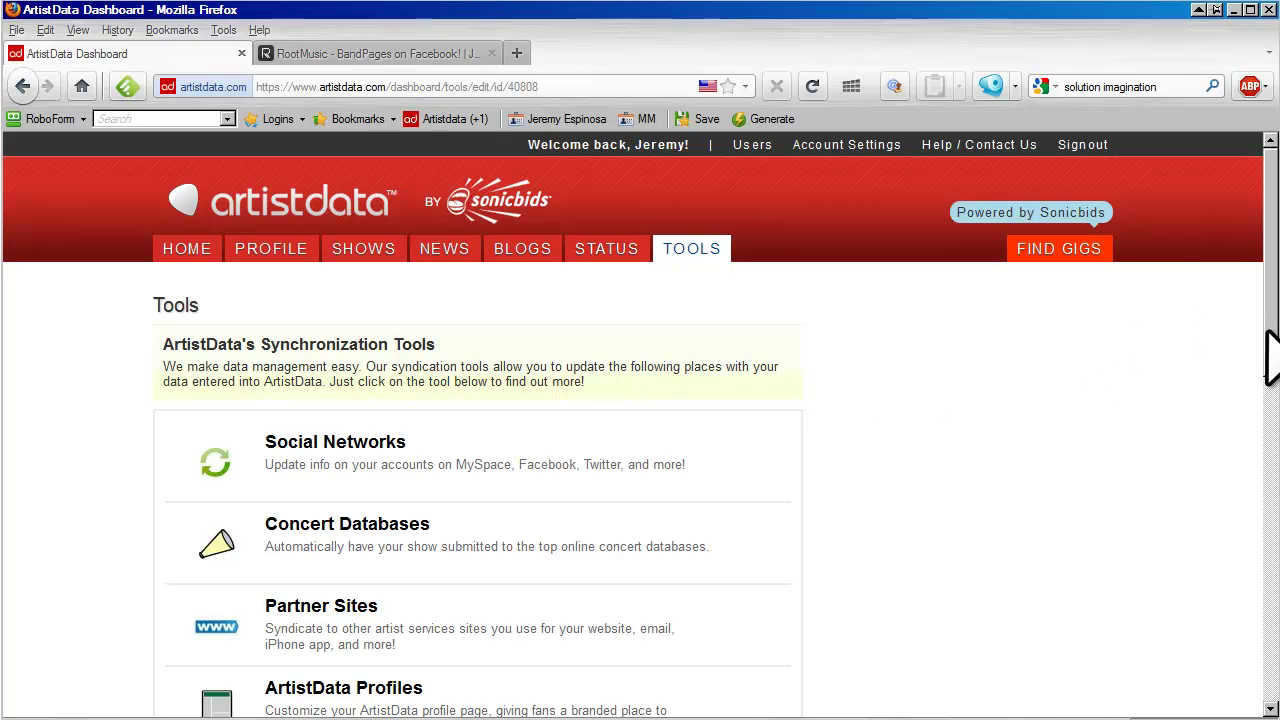
Step: Look through the synchronization tools offered on the dashboard's Tools page
{"action": "left_click_drag", "start_coordinate": [1270, 355], "coordinate": [1270, 420]}
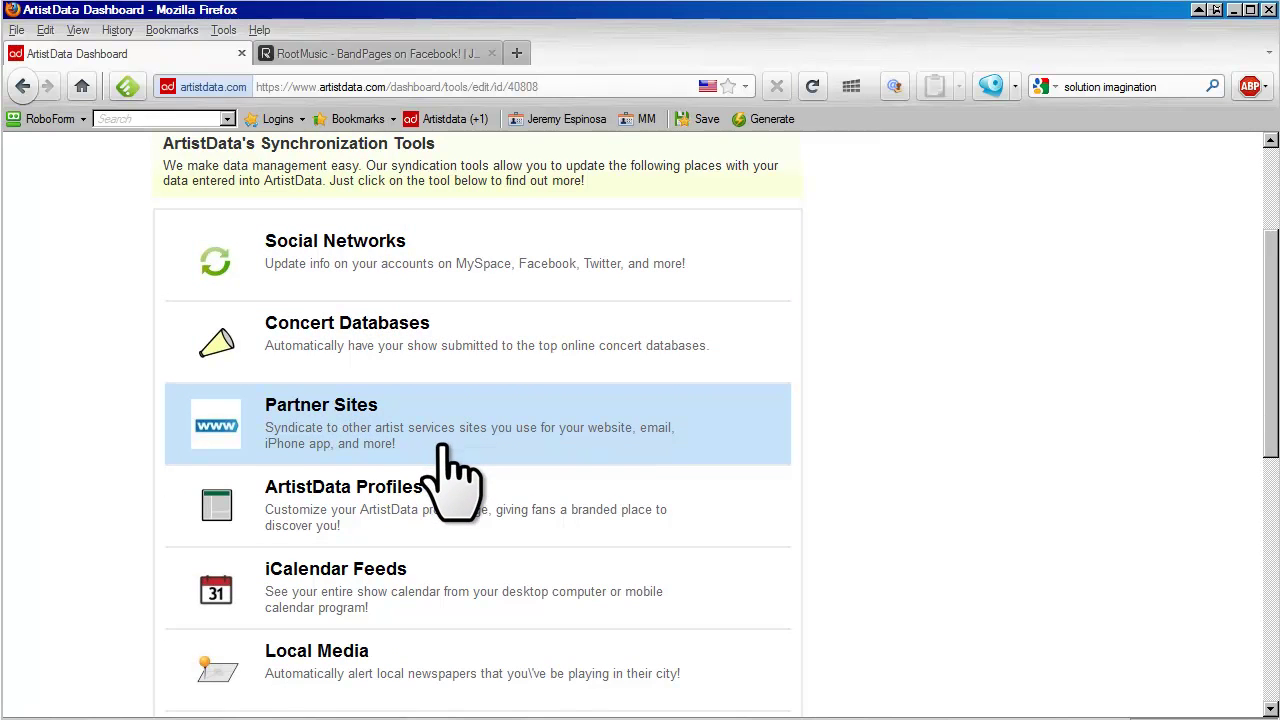
{"action": "scroll", "coordinate": [964, 470], "scroll_direction": "down", "scroll_amount": 4}
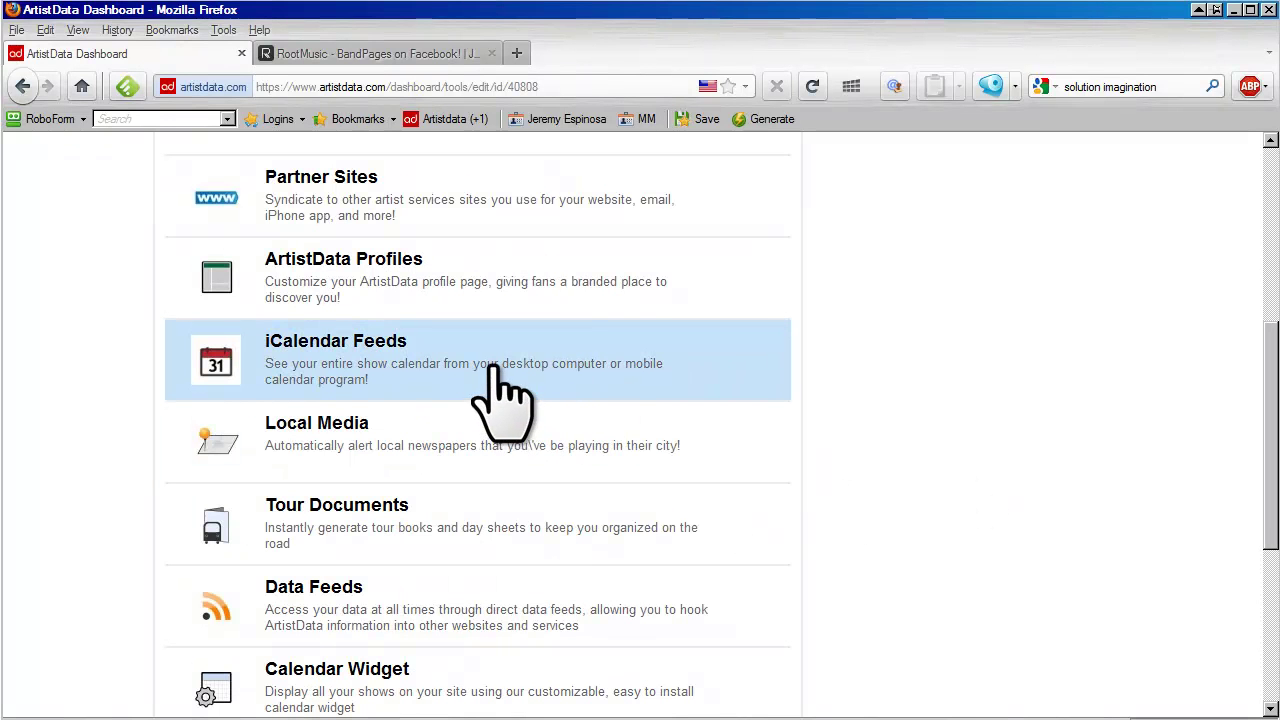
{"action": "scroll", "coordinate": [800, 528], "scroll_direction": "down", "scroll_amount": 4}
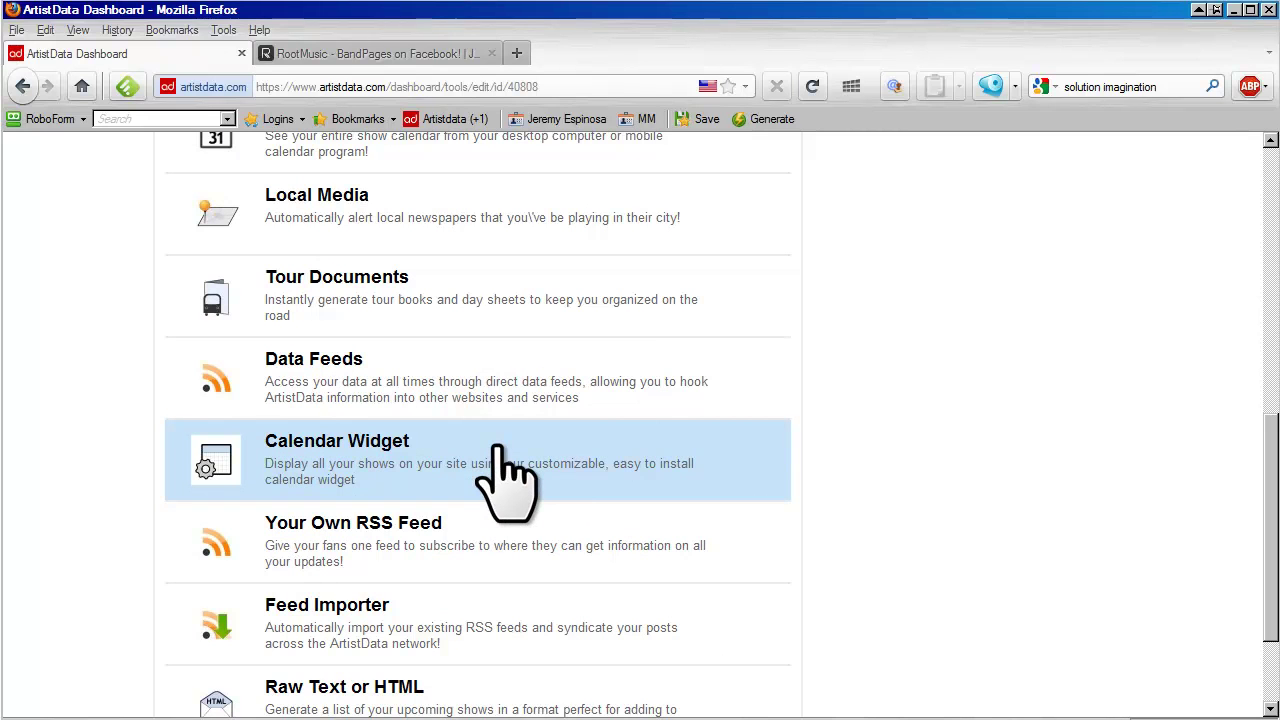
{"action": "scroll", "coordinate": [870, 420], "scroll_direction": "up", "scroll_amount": 10}
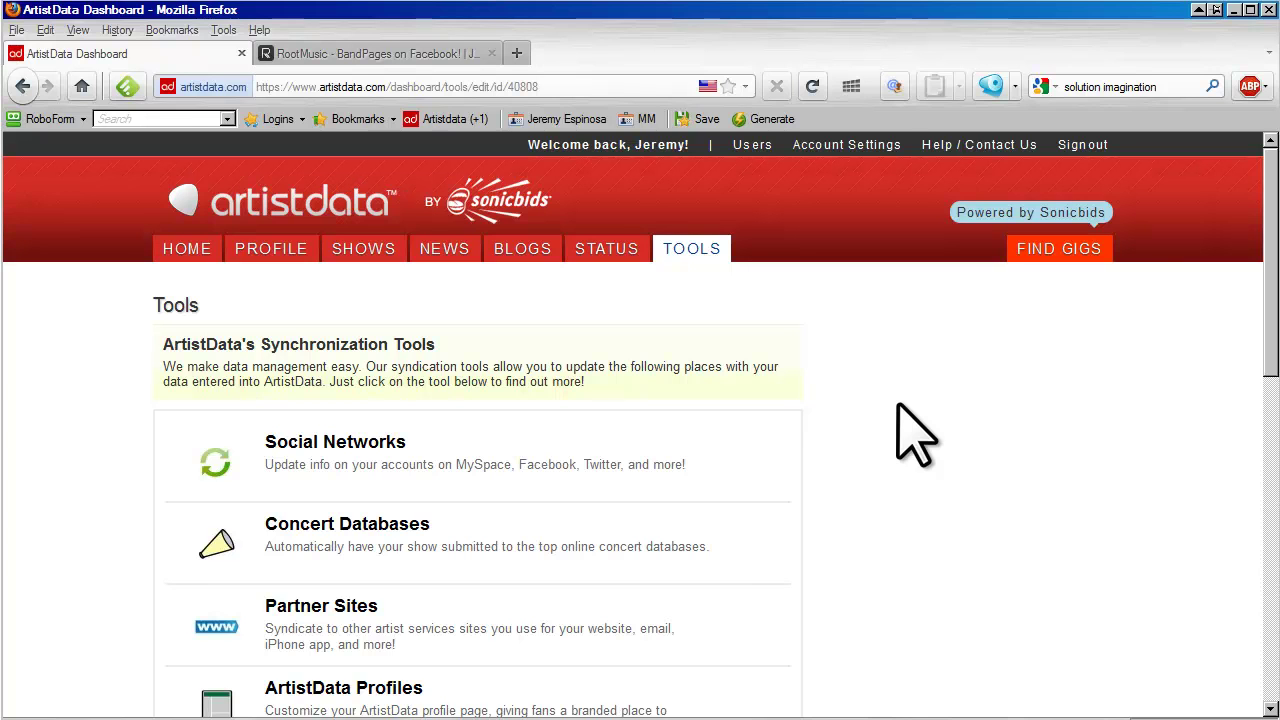
Step: Open the Facebook page under Social Networks and review its event calendar and status update options
{"action": "left_click", "coordinate": [620, 490]}
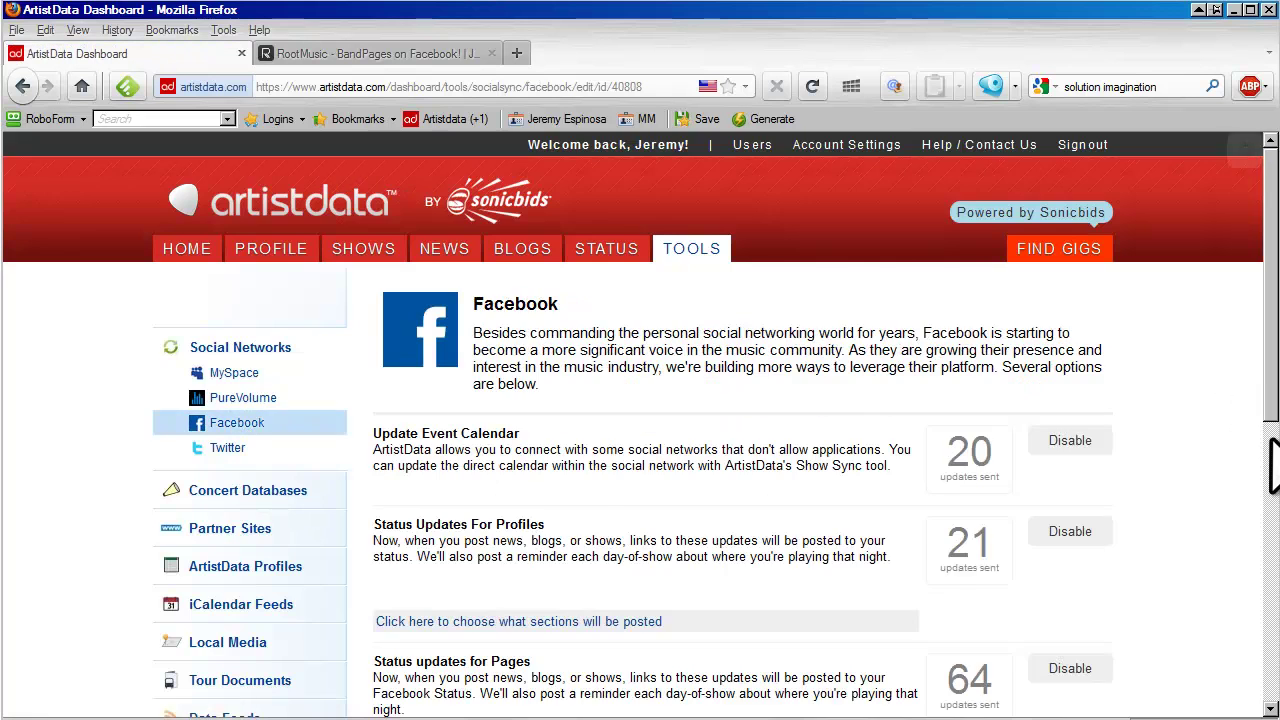
{"action": "scroll", "coordinate": [1275, 465], "scroll_direction": "down", "scroll_amount": 2}
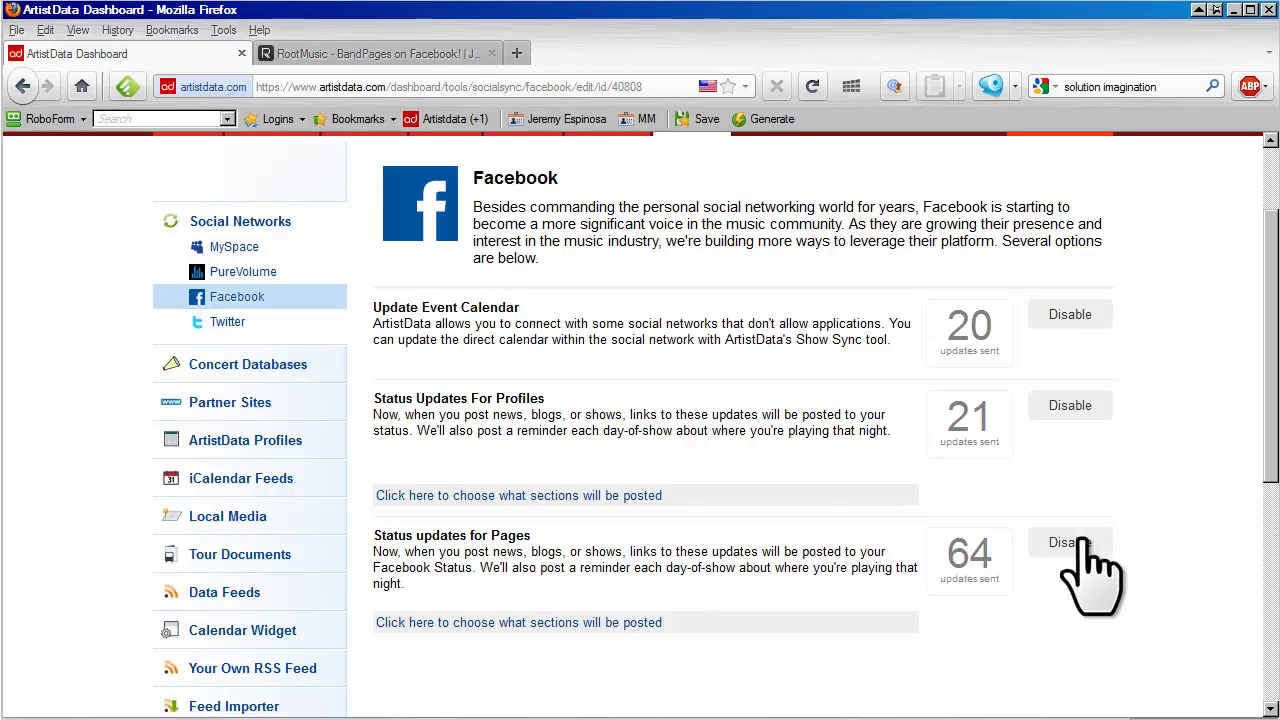
{"action": "scroll", "coordinate": [585, 445], "scroll_direction": "up", "scroll_amount": 1}
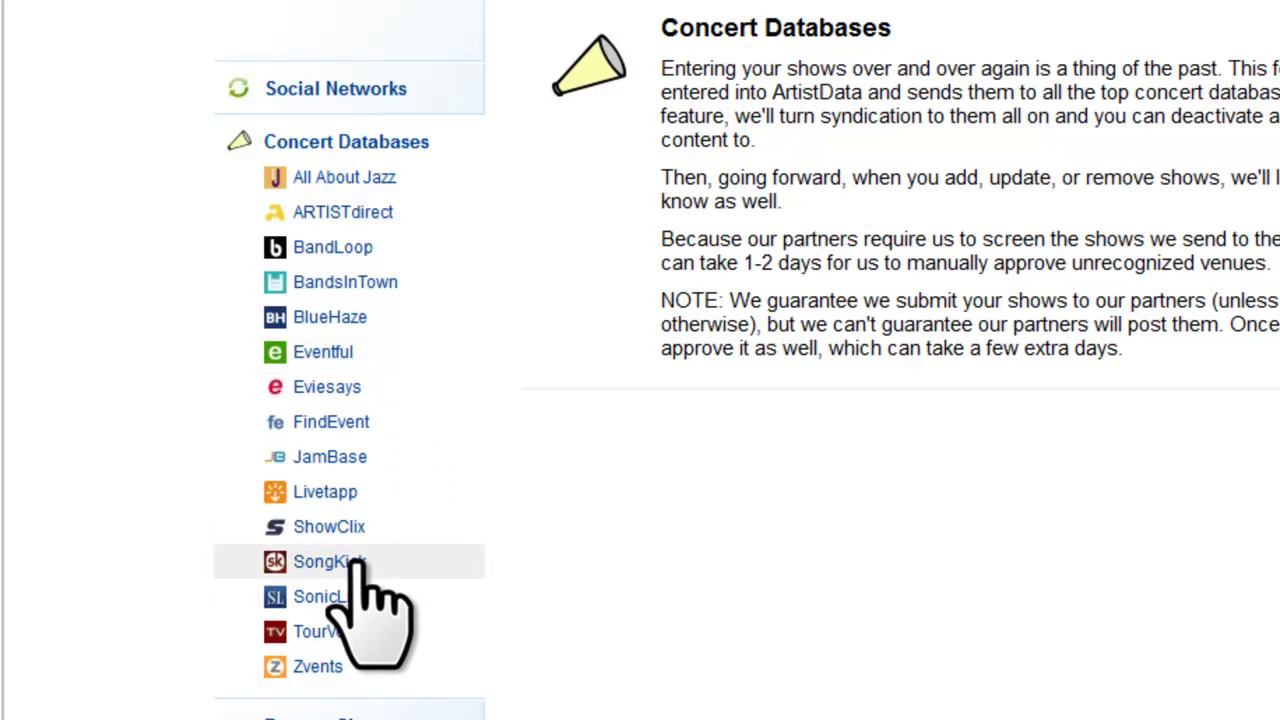
Step: Open BandsInTown under Concert Databases and review how shows are submitted to it
{"action": "left_click", "coordinate": [390, 283]}
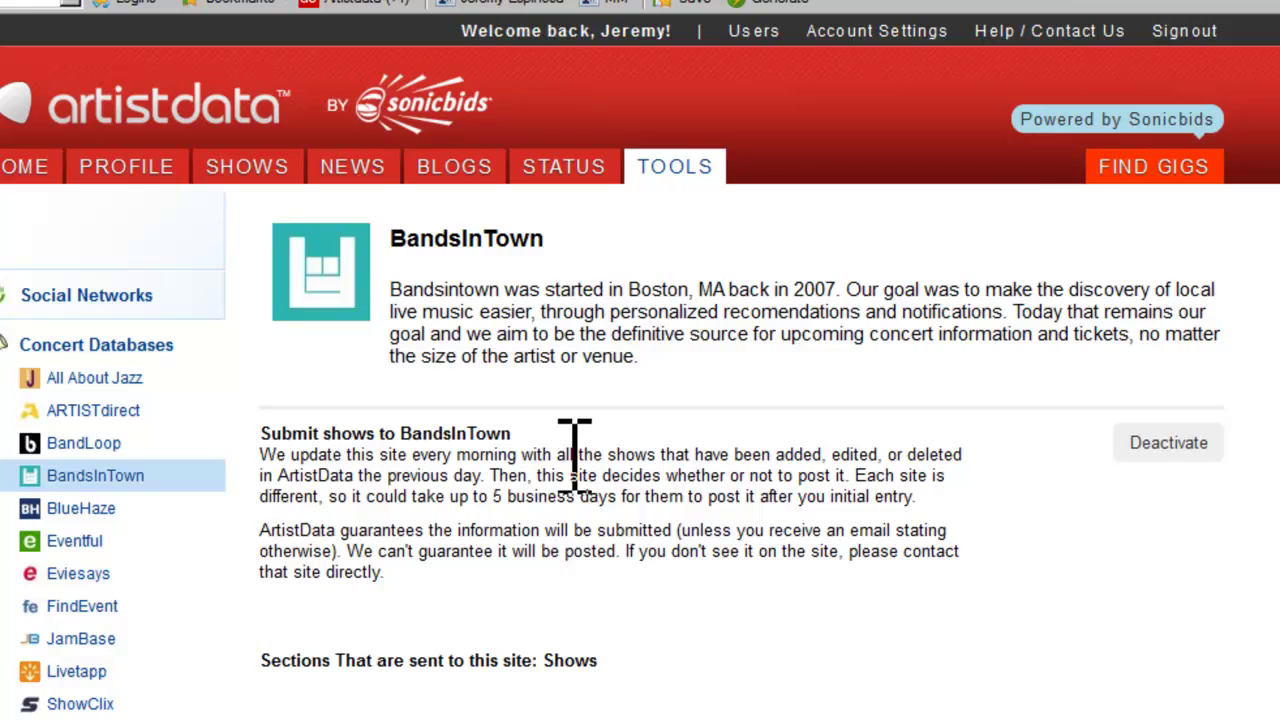
{"action": "scroll", "coordinate": [641, 508], "scroll_direction": "down", "scroll_amount": 2}
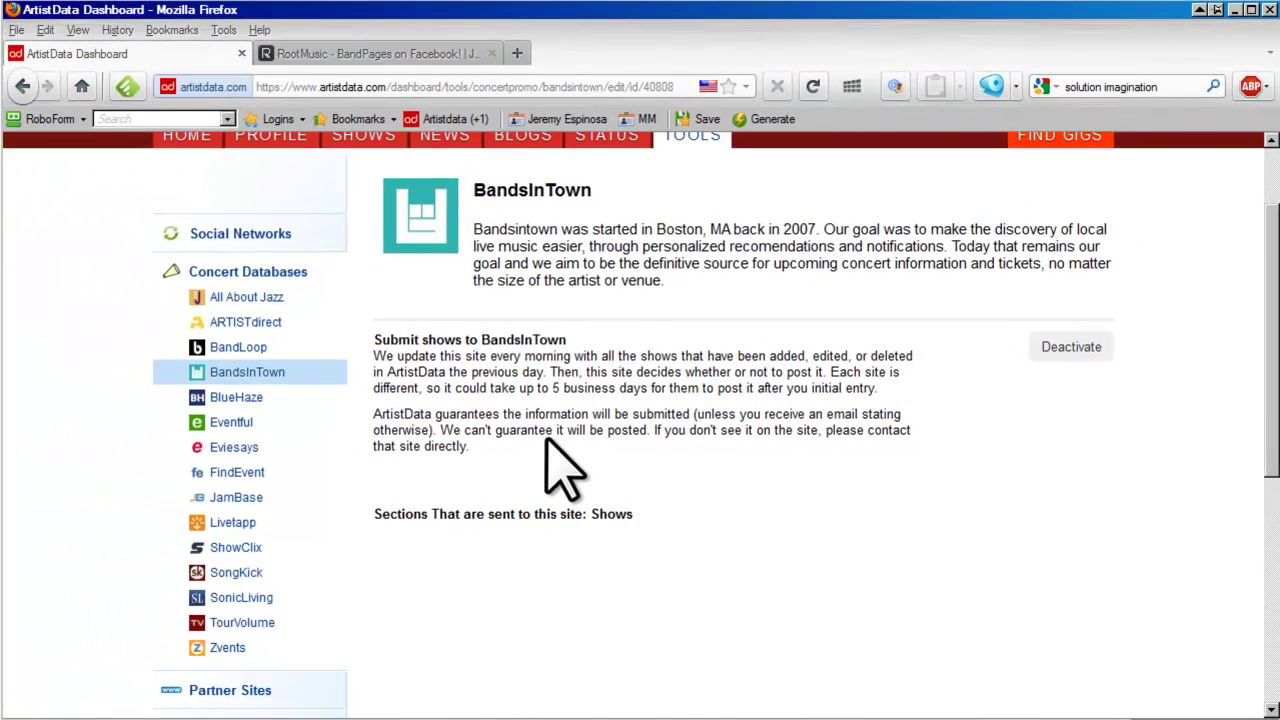
{"action": "scroll", "coordinate": [545, 480], "scroll_direction": "up", "scroll_amount": 2}
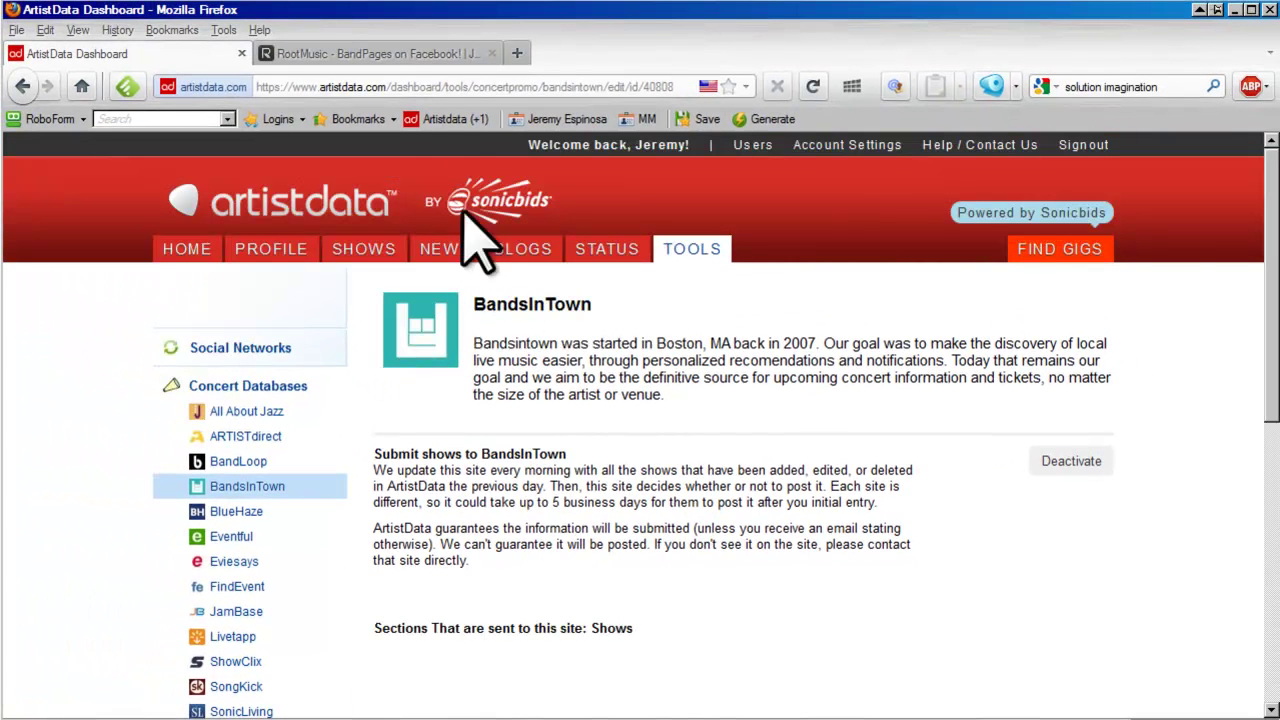
Step: Switch to the RootMusic BandPage editor and check the Shows sync provider options, keeping Bandsintown as the provider
{"action": "left_click", "coordinate": [437, 54]}
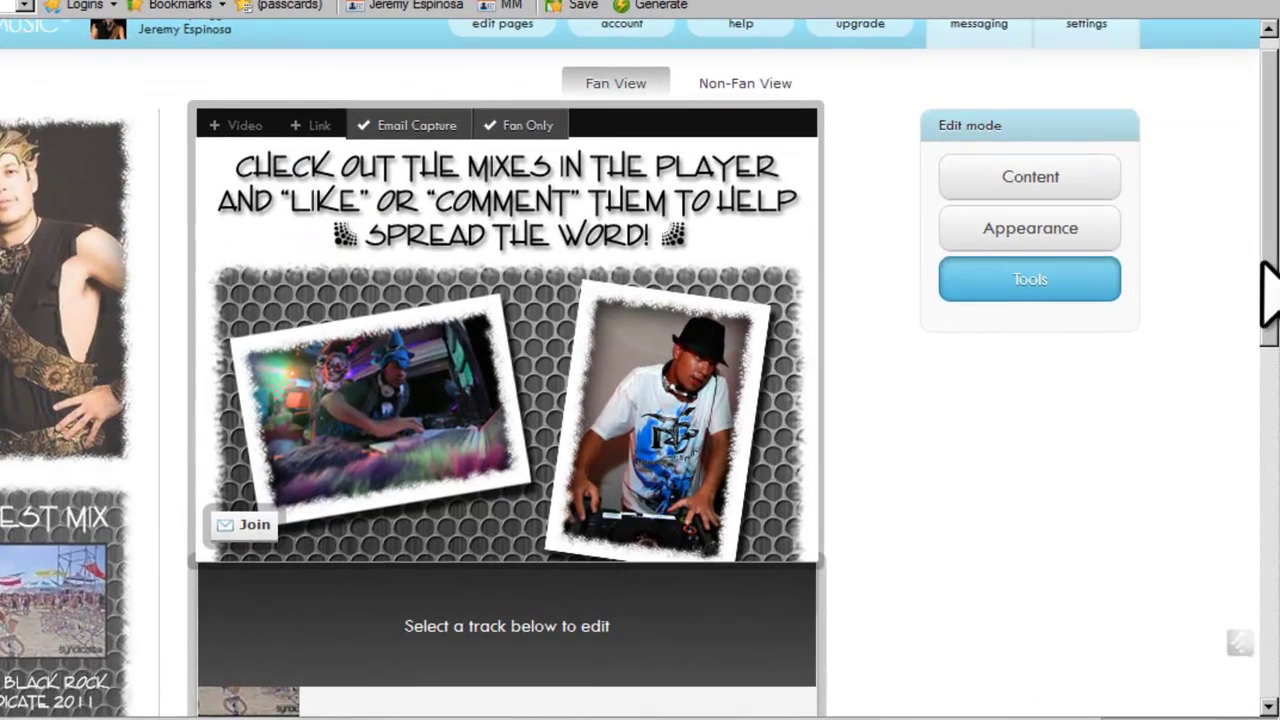
{"action": "scroll", "coordinate": [1090, 340], "scroll_direction": "down", "scroll_amount": 1}
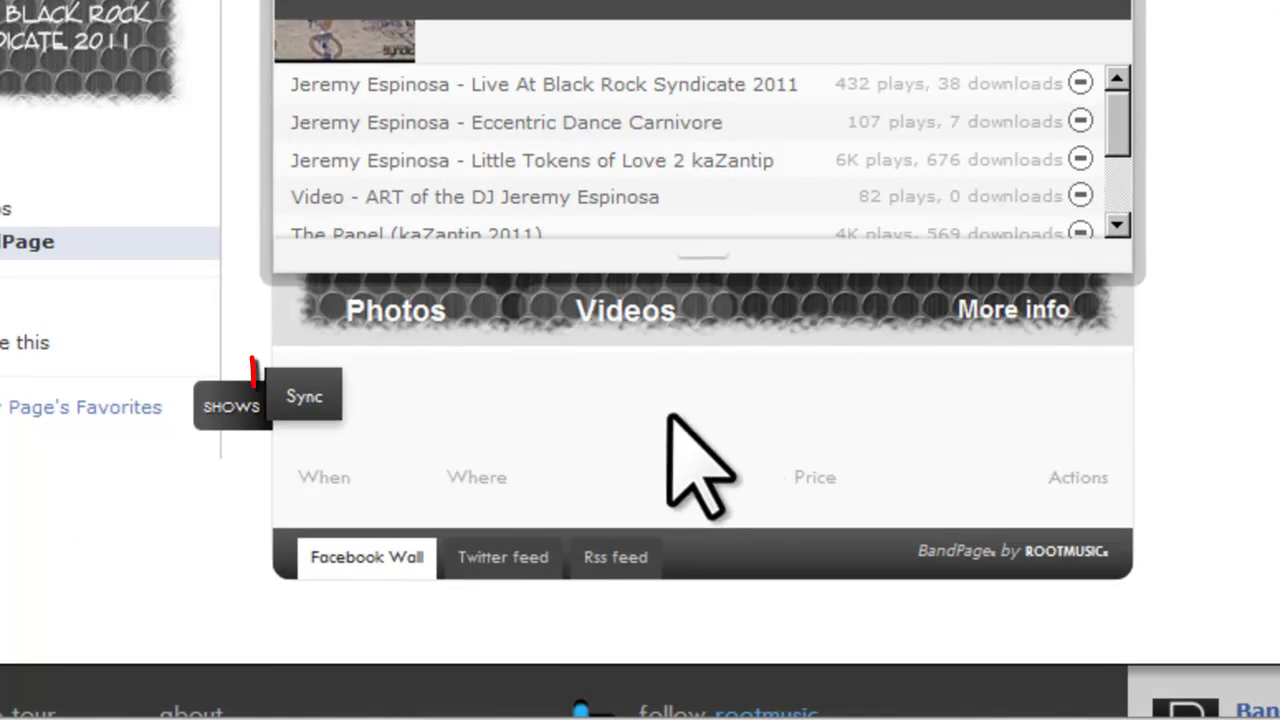
{"action": "left_click", "coordinate": [298, 400]}
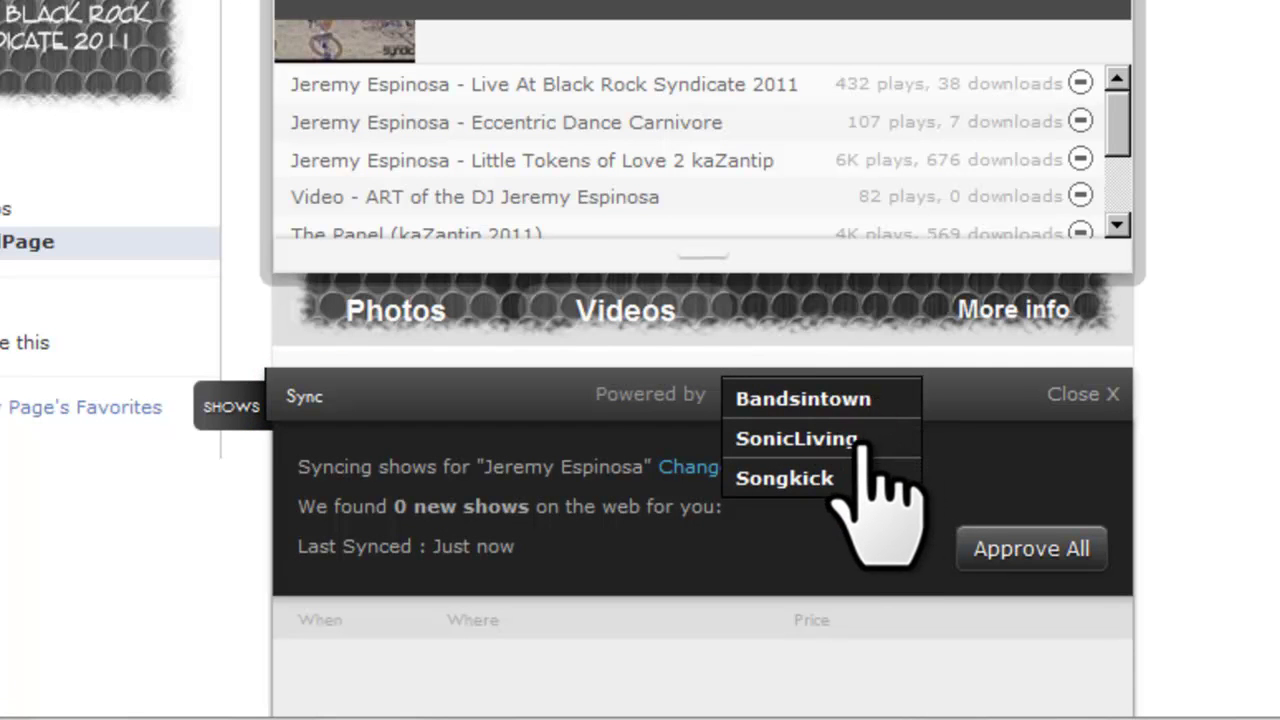
{"action": "left_click", "coordinate": [915, 400]}
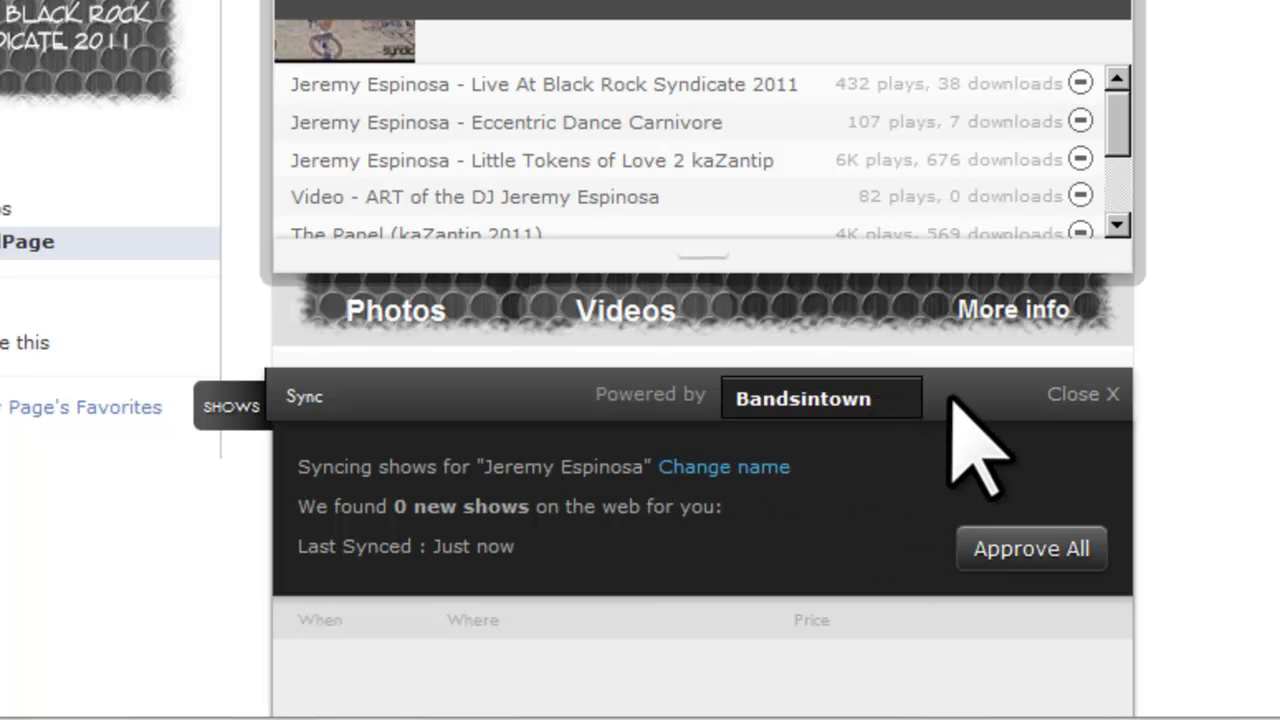
{"action": "left_click", "coordinate": [1110, 395]}
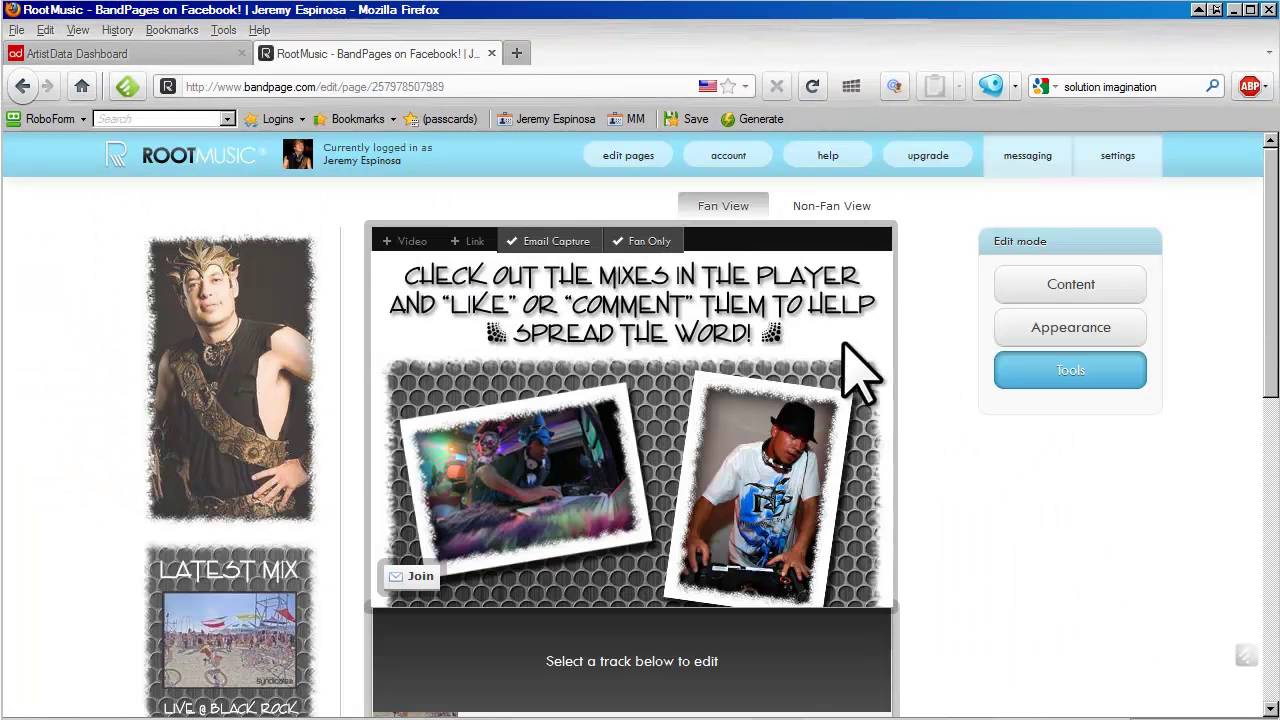
Step: Return to the ArtistData dashboard and open the form for adding a new show
{"action": "left_click", "coordinate": [165, 53]}
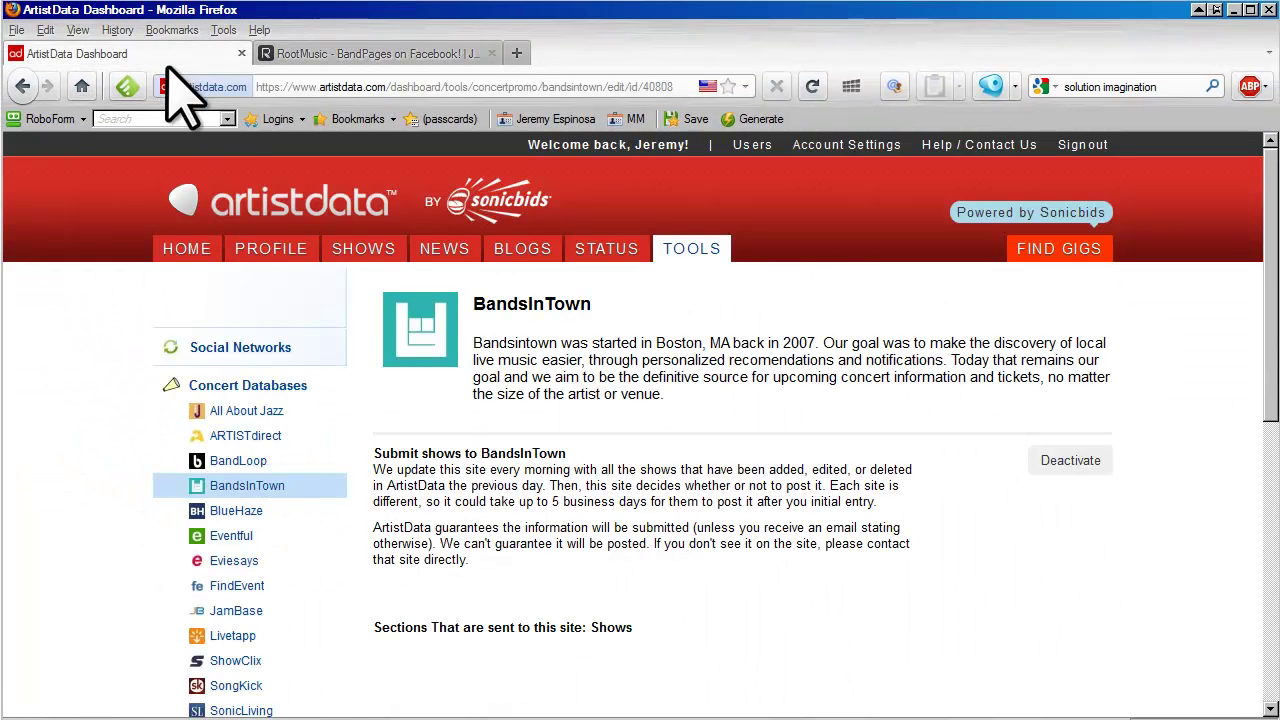
{"action": "left_click", "coordinate": [365, 260]}
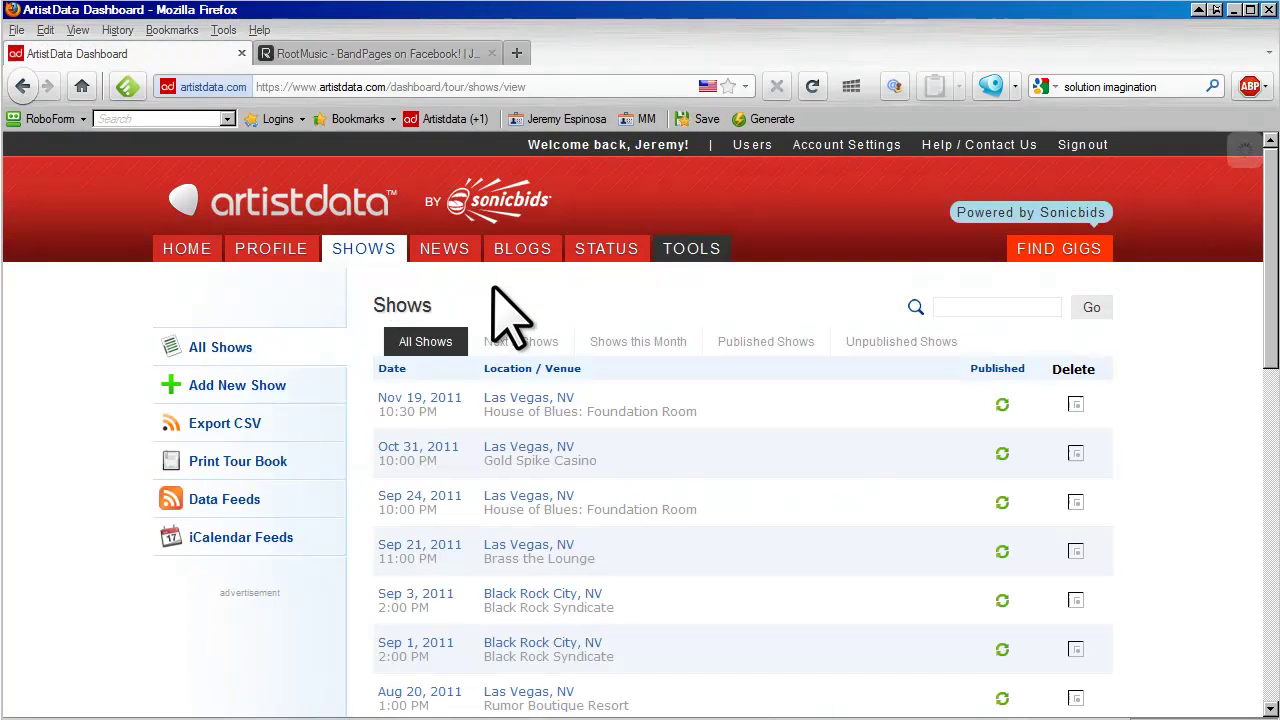
{"action": "left_click", "coordinate": [200, 385]}
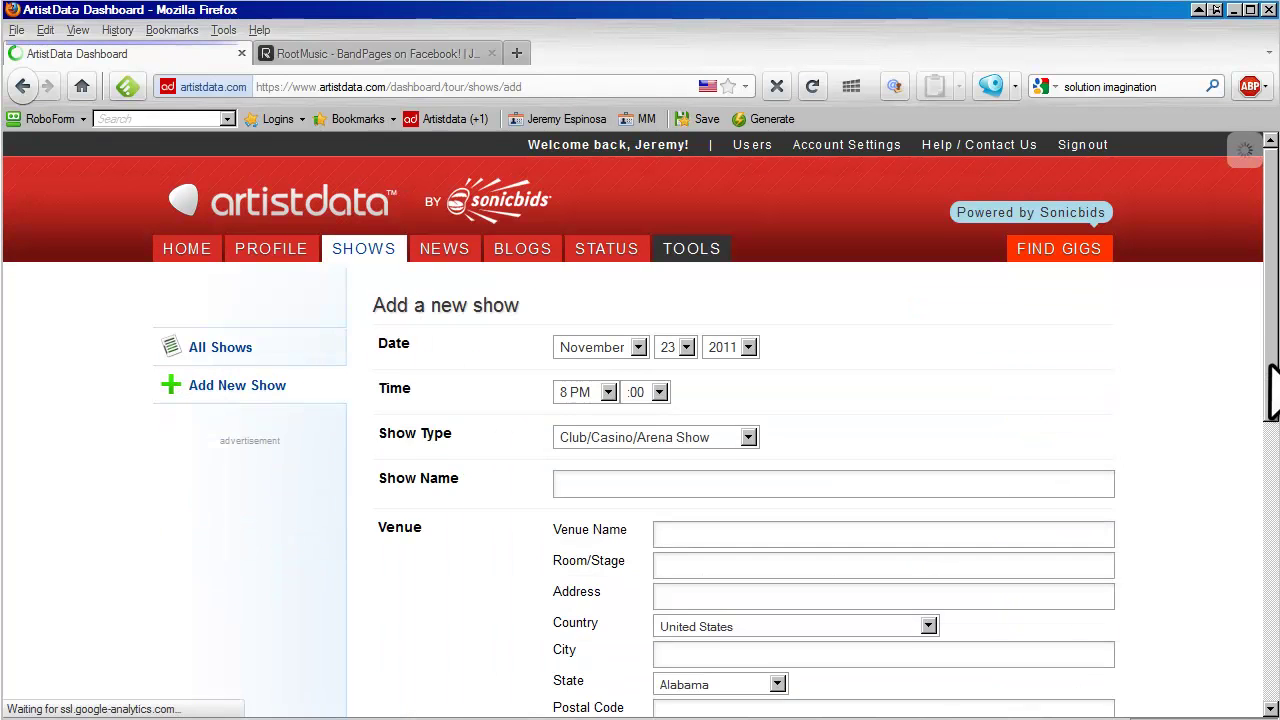
Step: Review the date and time fields and the available show types in the new show form
{"action": "left_click_drag", "start_coordinate": [1268, 400], "coordinate": [1268, 468]}
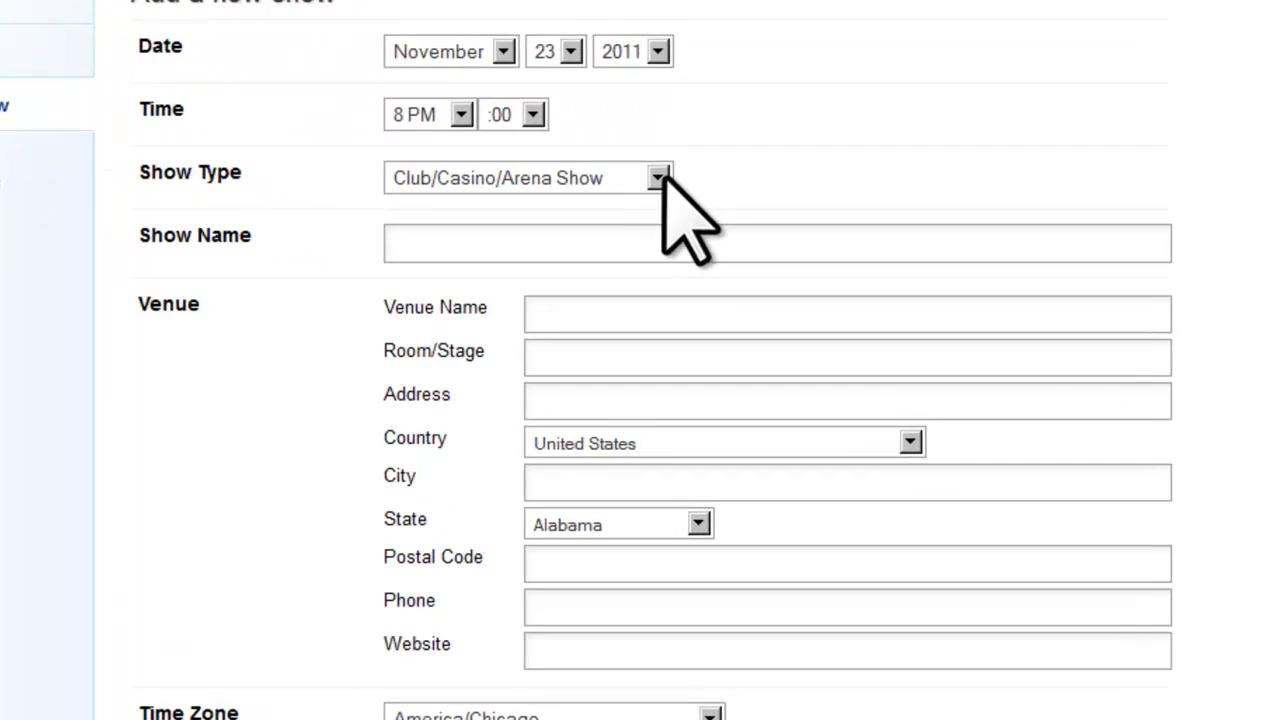
{"action": "left_click", "coordinate": [749, 282]}
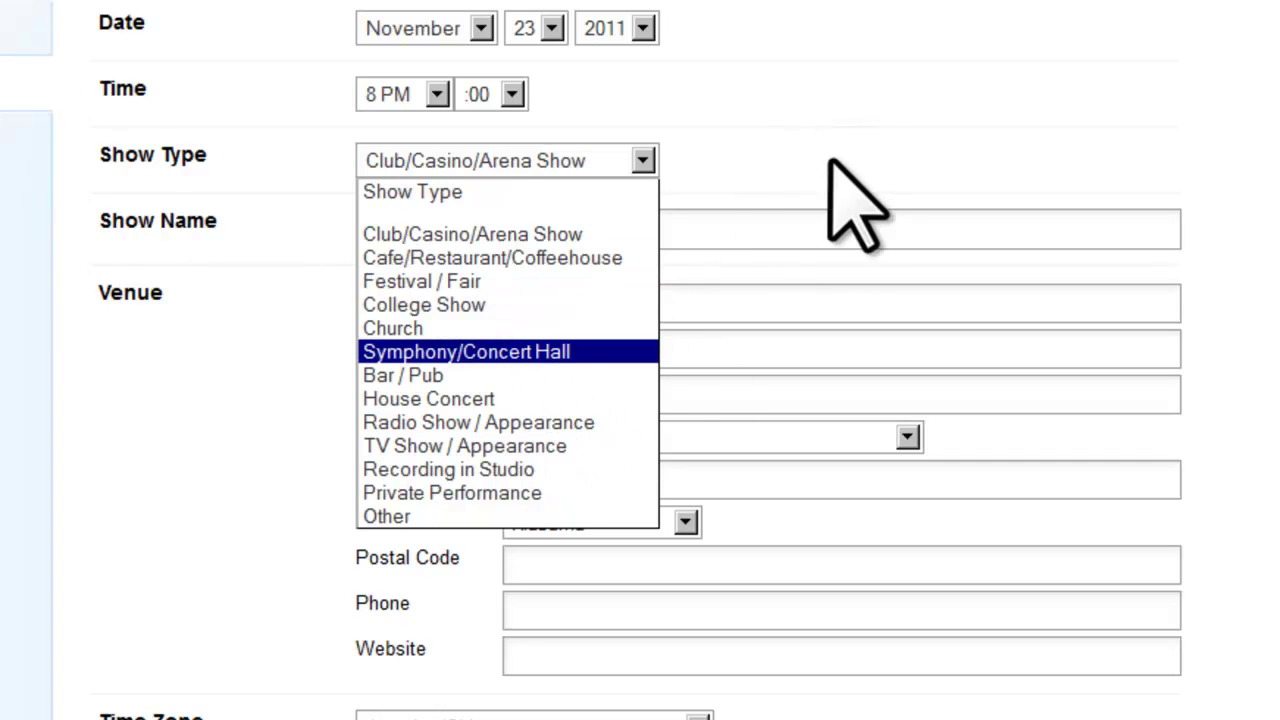
{"action": "left_click", "coordinate": [804, 143]}
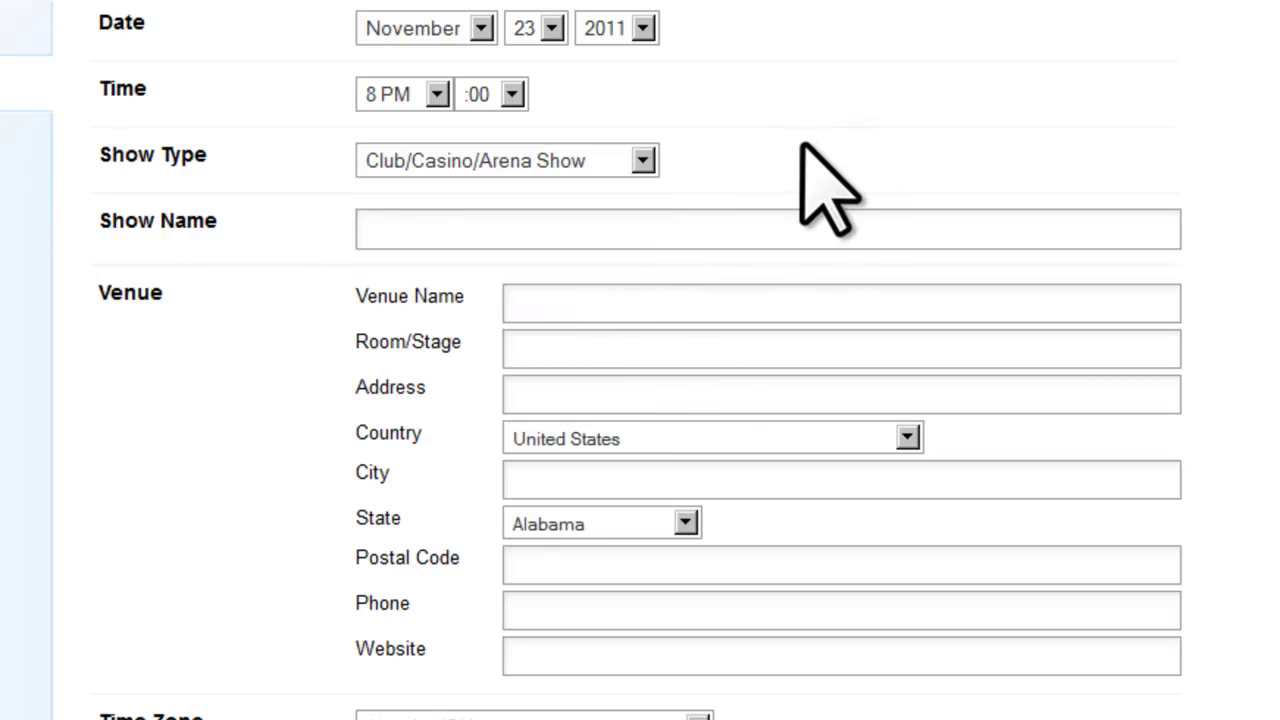
Step: Review the venue fields and the time zone choices of the new show form
{"action": "scroll", "coordinate": [806, 168], "scroll_direction": "down", "scroll_amount": 3}
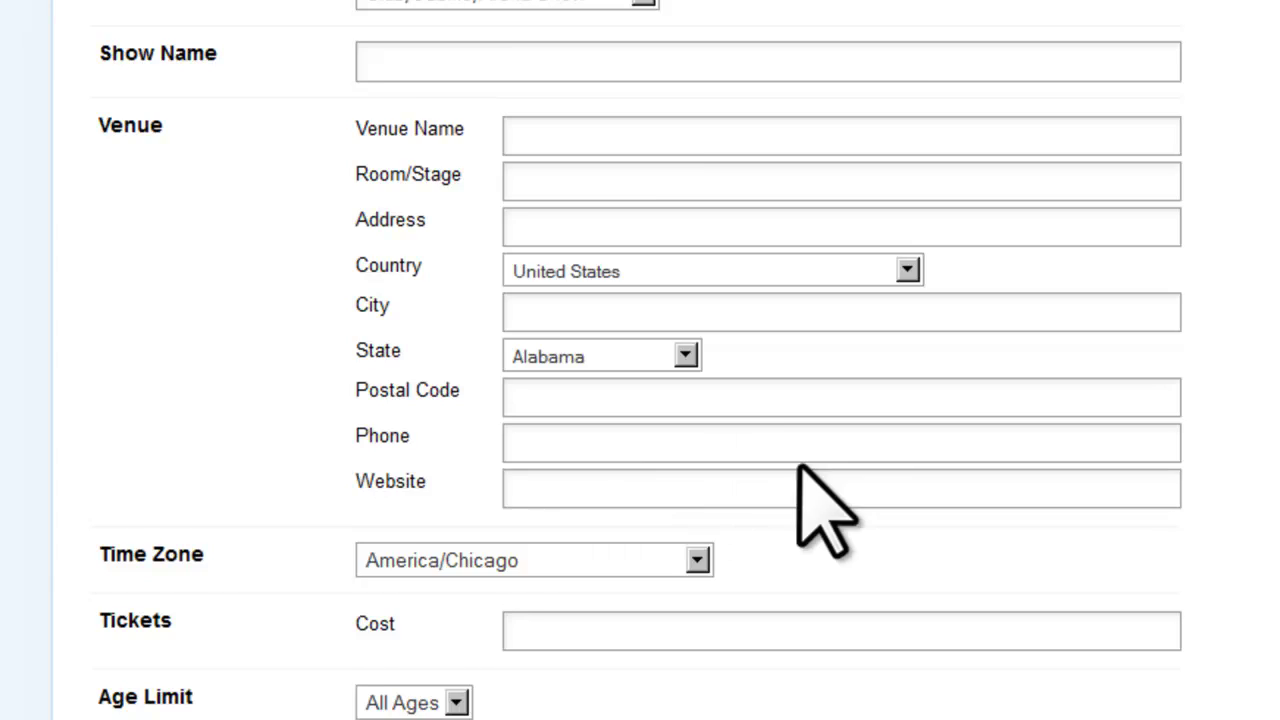
{"action": "scroll", "coordinate": [806, 463], "scroll_direction": "down", "scroll_amount": 3}
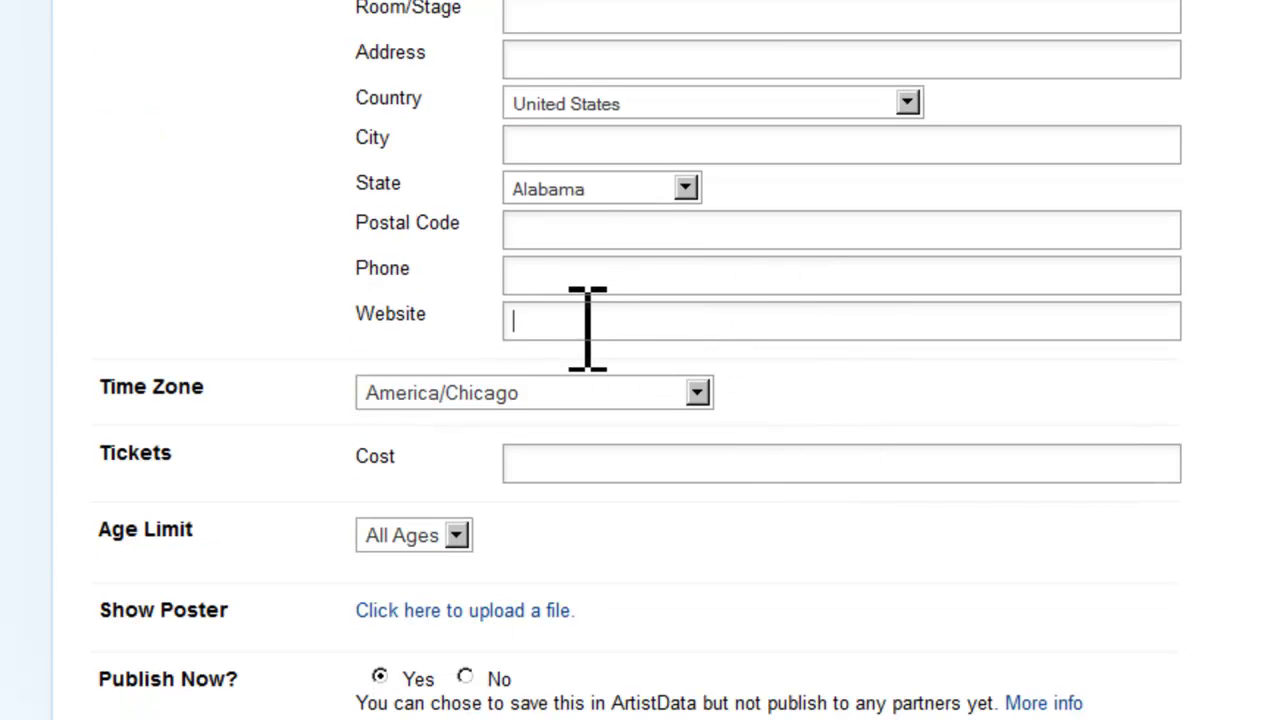
{"action": "scroll", "coordinate": [828, 340], "scroll_direction": "down", "scroll_amount": 3}
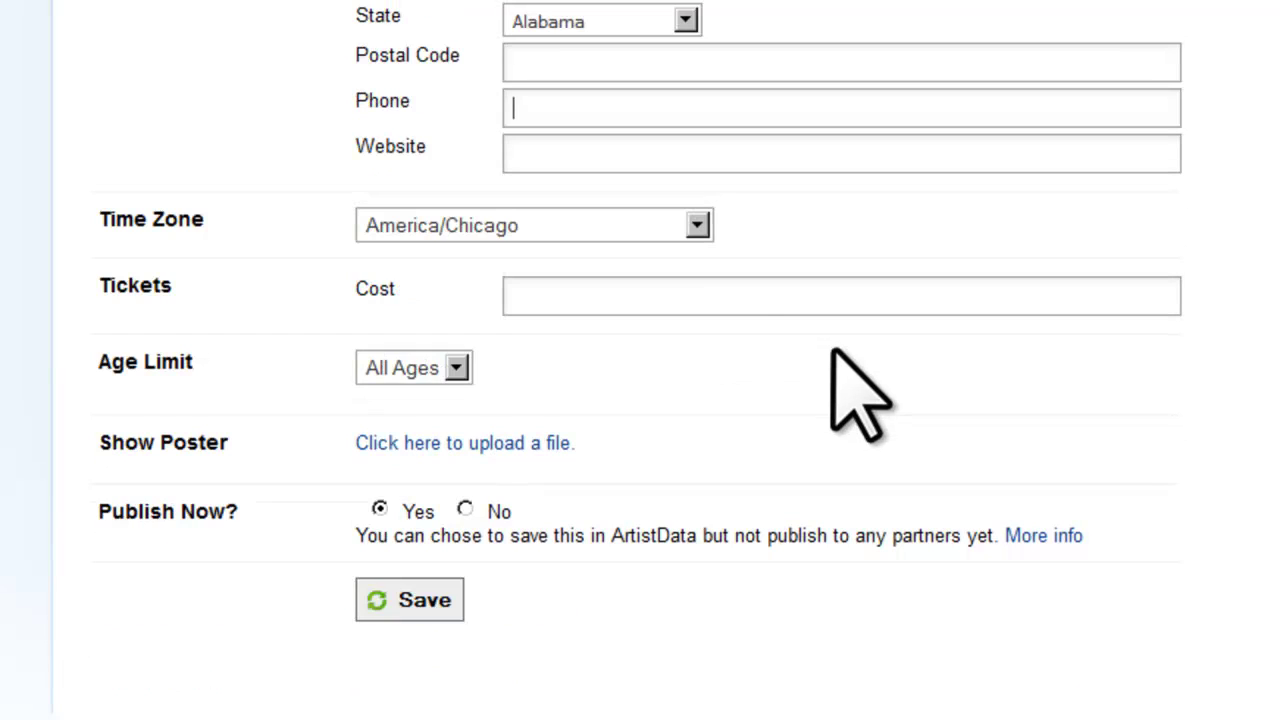
{"action": "left_click", "coordinate": [697, 226]}
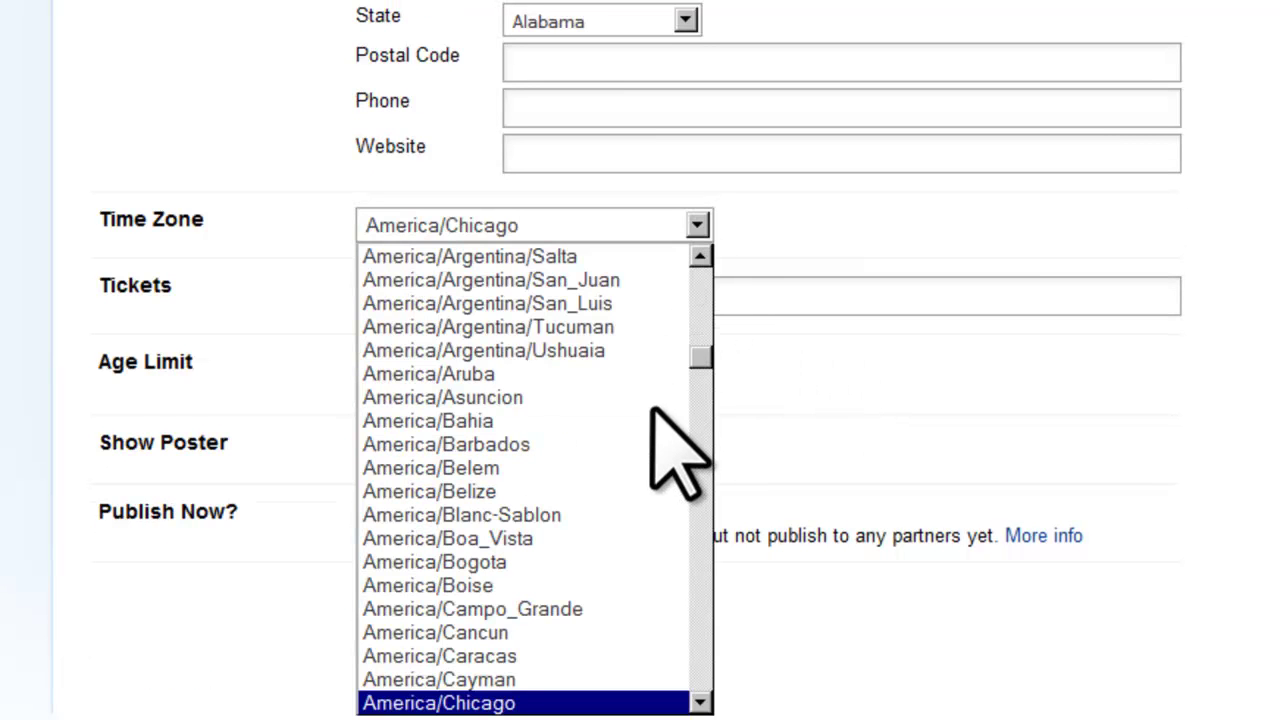
{"action": "scroll", "coordinate": [729, 434], "scroll_direction": "down", "scroll_amount": 1}
{"action": "left_click", "coordinate": [836, 278]}
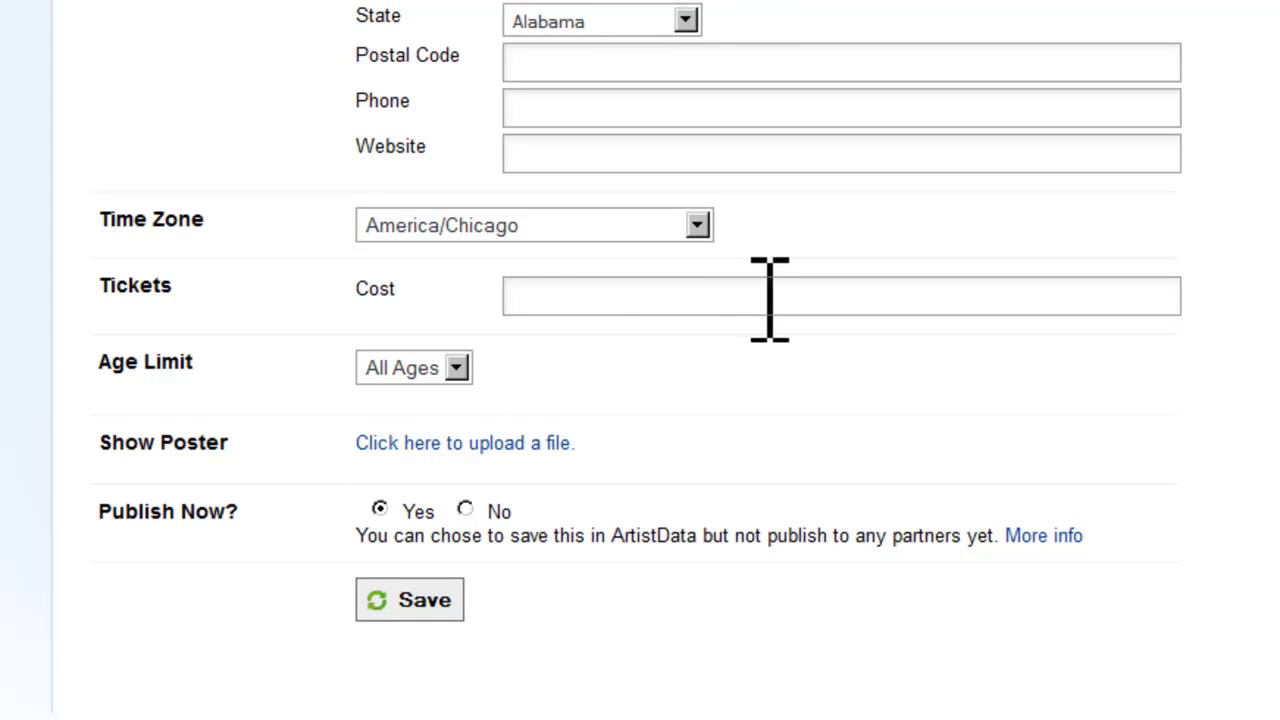
Step: Check the ticket cost field, age limit choices, poster upload and publishing options of the new show form
{"action": "left_click", "coordinate": [611, 300]}
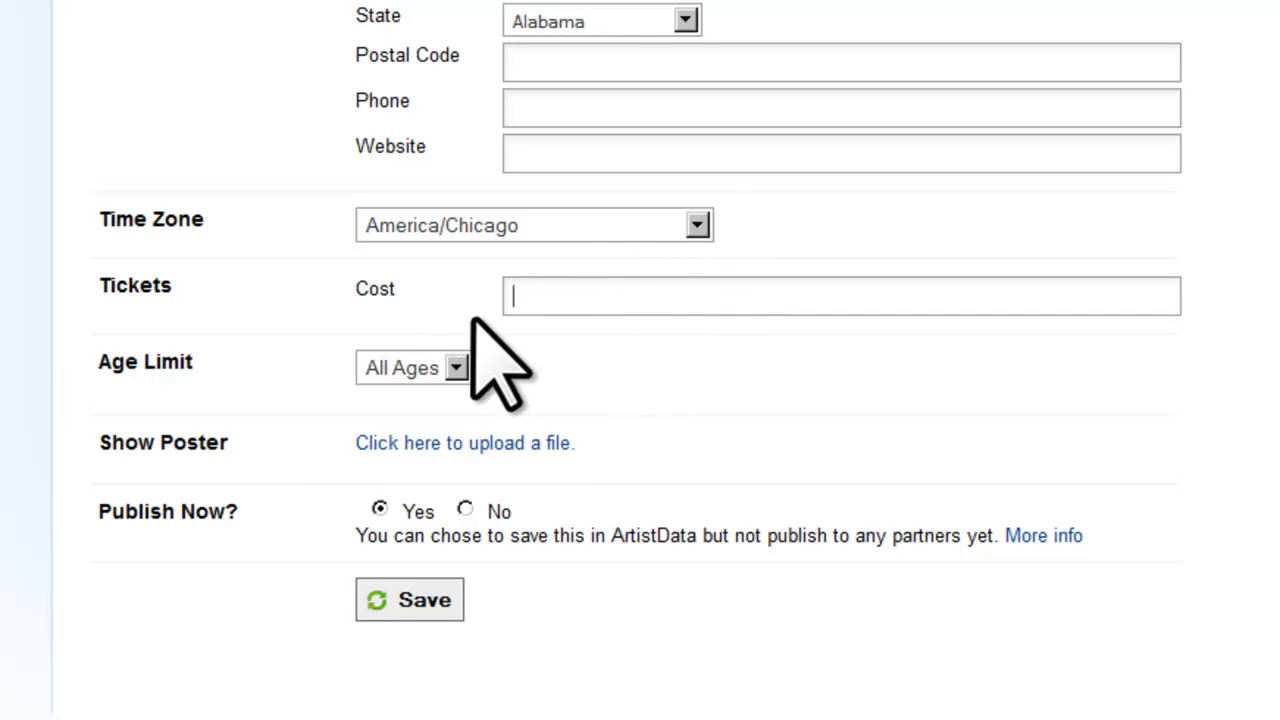
{"action": "left_click", "coordinate": [456, 367]}
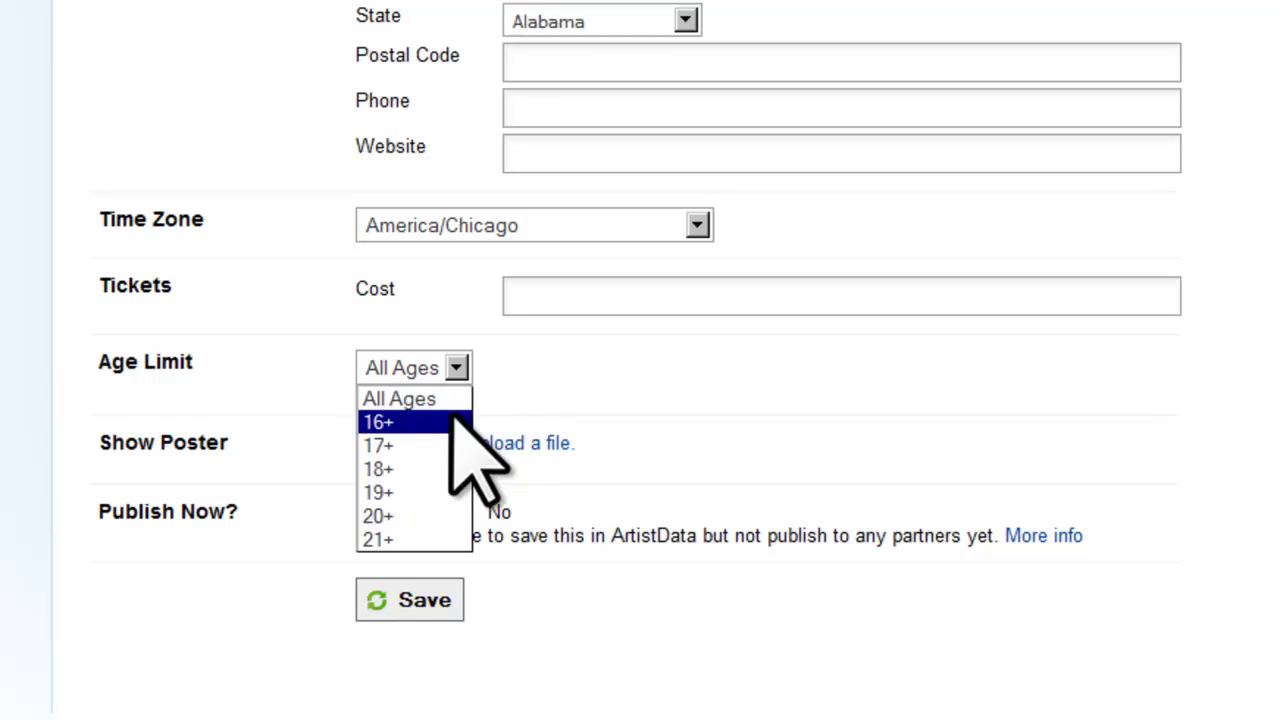
{"action": "left_click", "coordinate": [657, 471]}
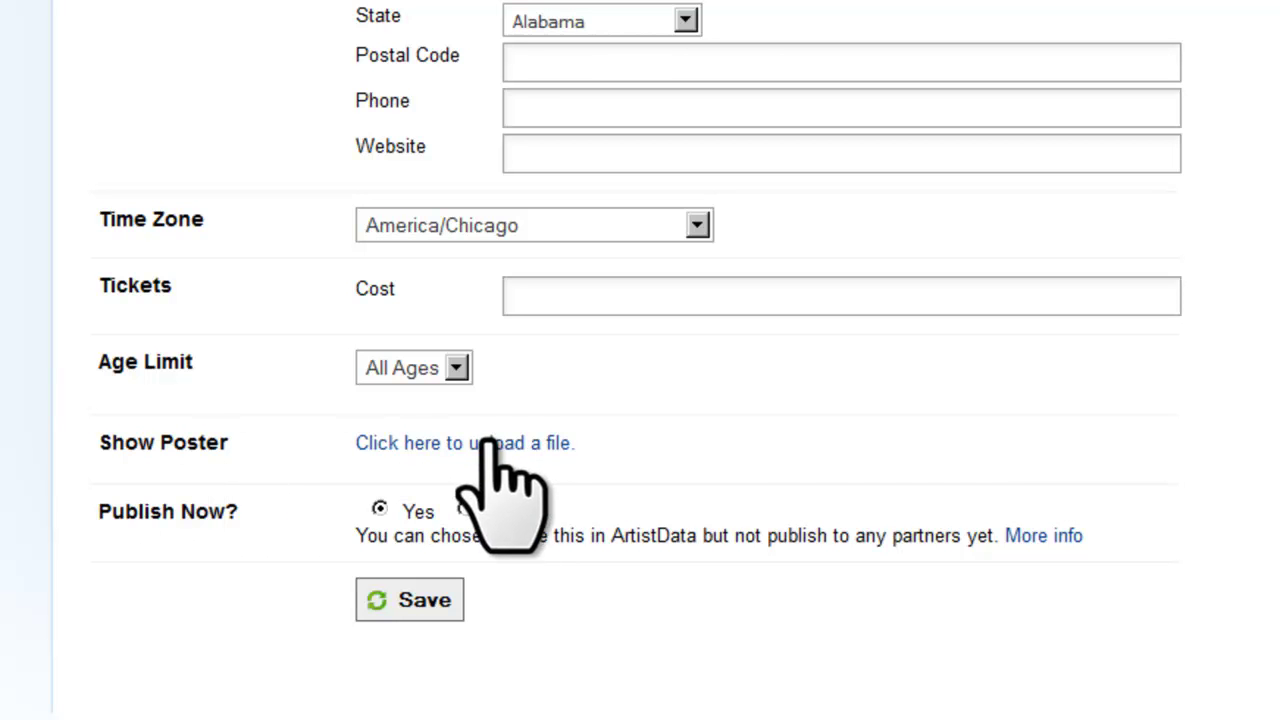
{"action": "scroll", "coordinate": [834, 491], "scroll_direction": "down", "scroll_amount": 2}
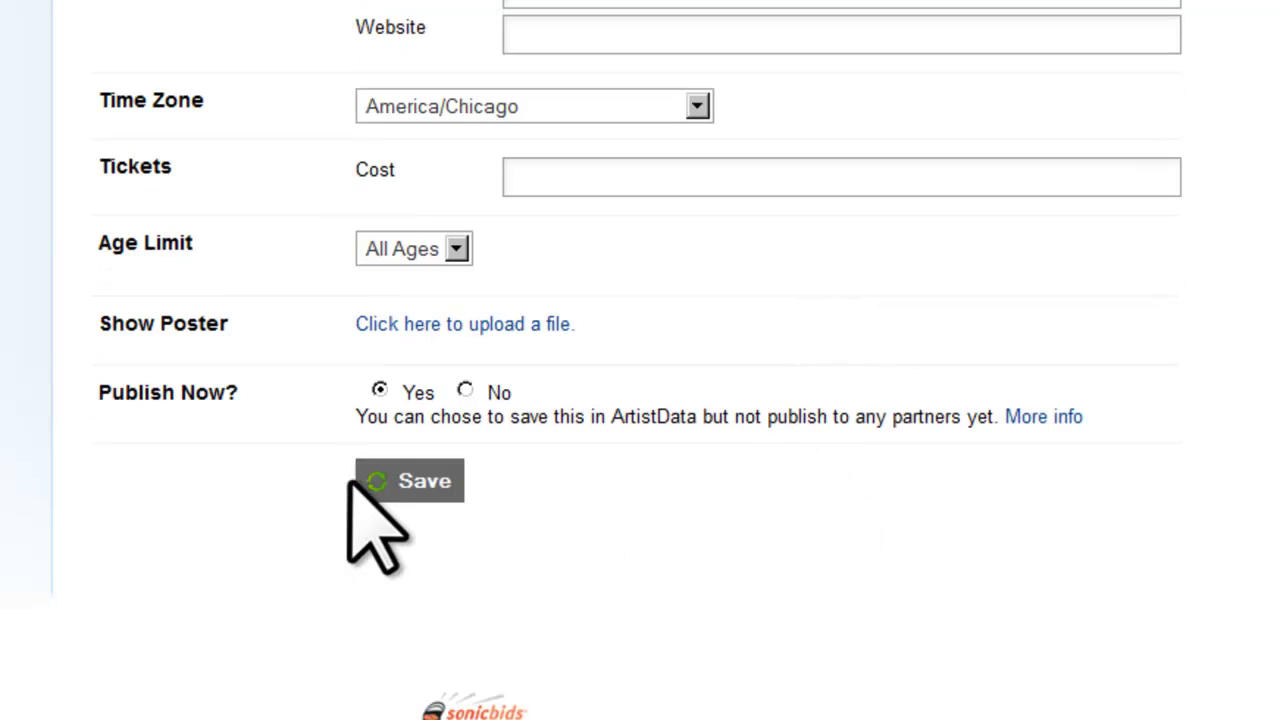
Step: View the existing November 19, 2011 Las Vegas show and review its venue, ticket, link and poster details
{"action": "scroll", "coordinate": [850, 470], "scroll_direction": "up", "scroll_amount": 11}
{"action": "scroll", "coordinate": [850, 463], "scroll_direction": "up", "scroll_amount": 3}
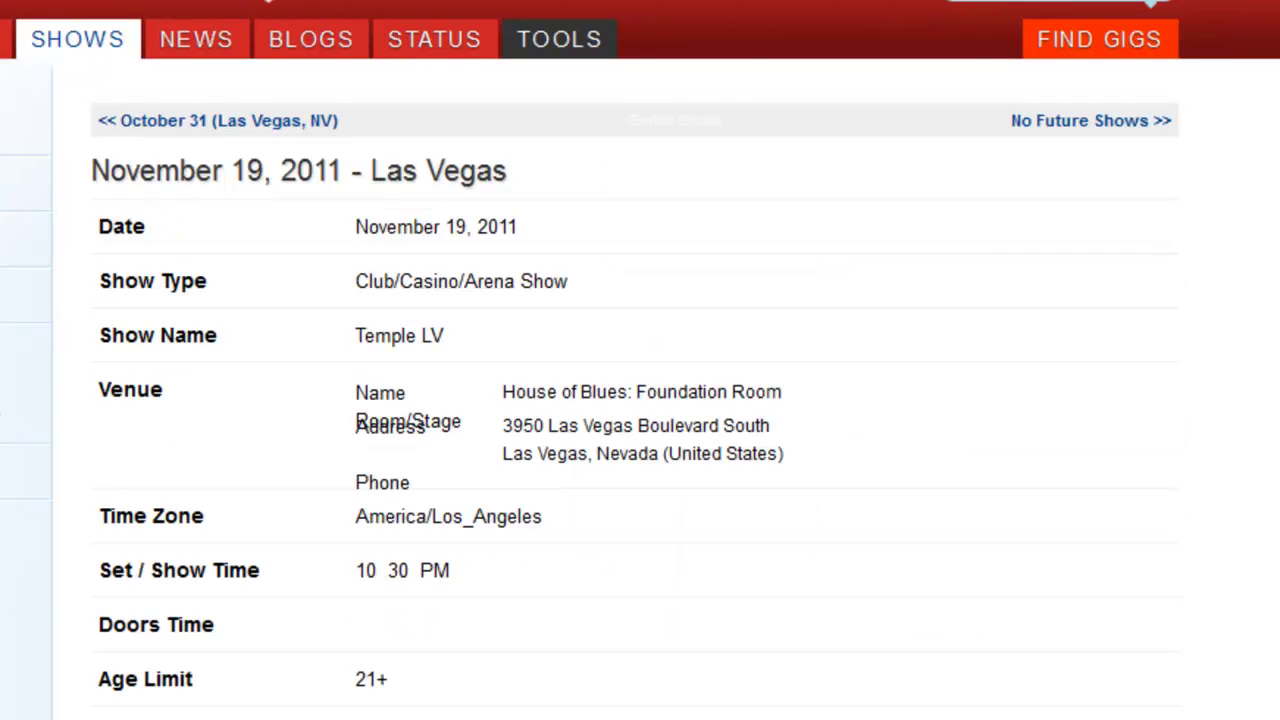
{"action": "scroll", "coordinate": [640, 360], "scroll_direction": "down", "scroll_amount": 2}
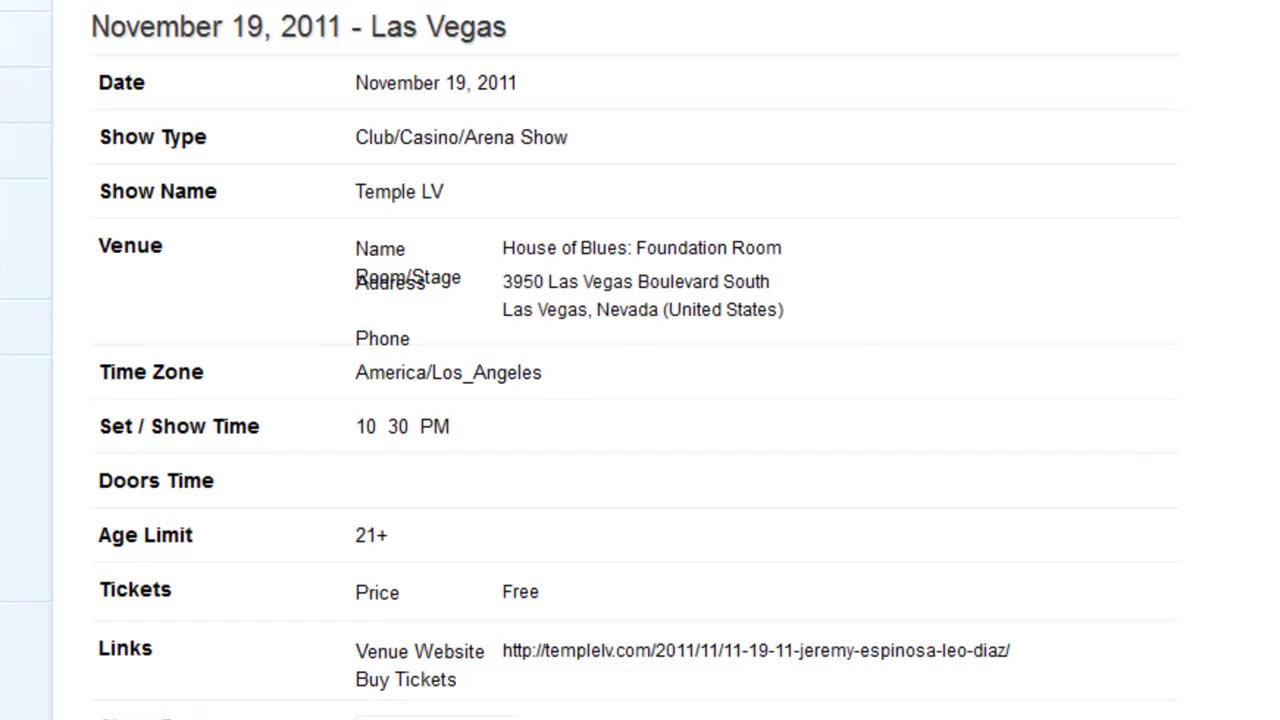
{"action": "scroll", "coordinate": [640, 360], "scroll_direction": "down", "scroll_amount": 3}
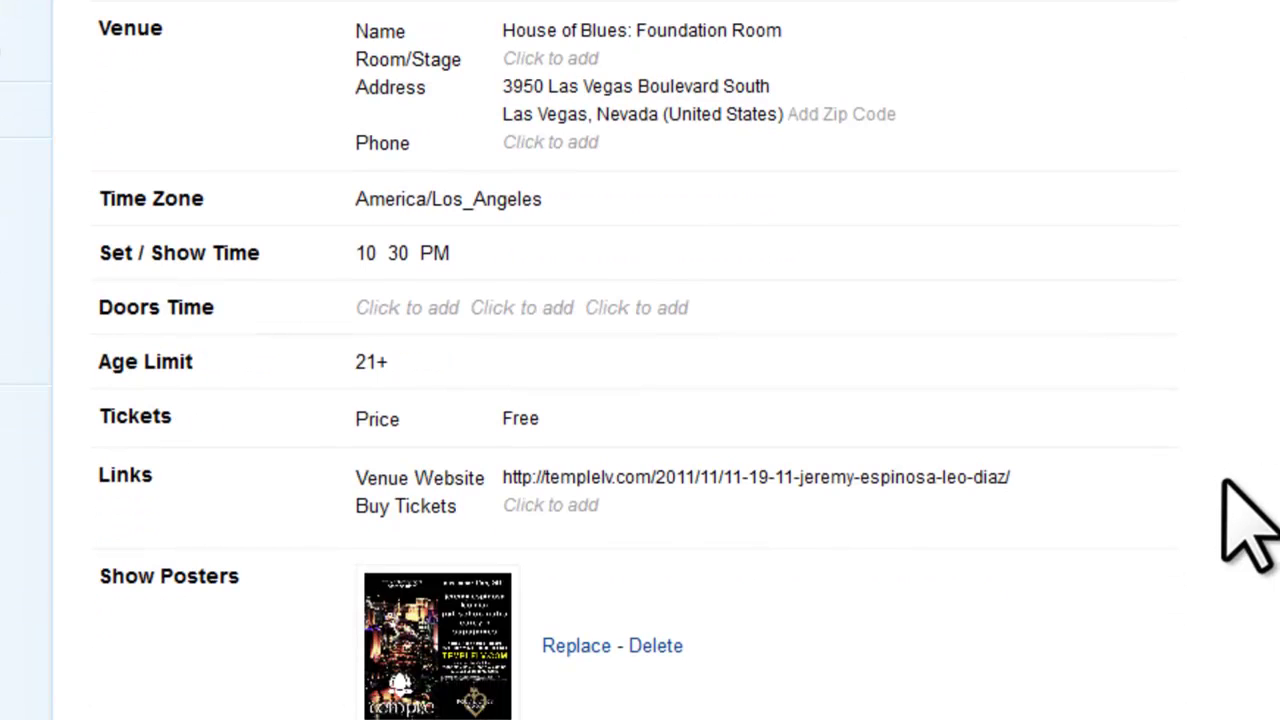
Step: Review the Las Vegas show's links, poster, additional artist, publishing and internal detail sections, from venue details through the after show report
{"action": "scroll", "coordinate": [1245, 500], "scroll_direction": "down", "scroll_amount": 2}
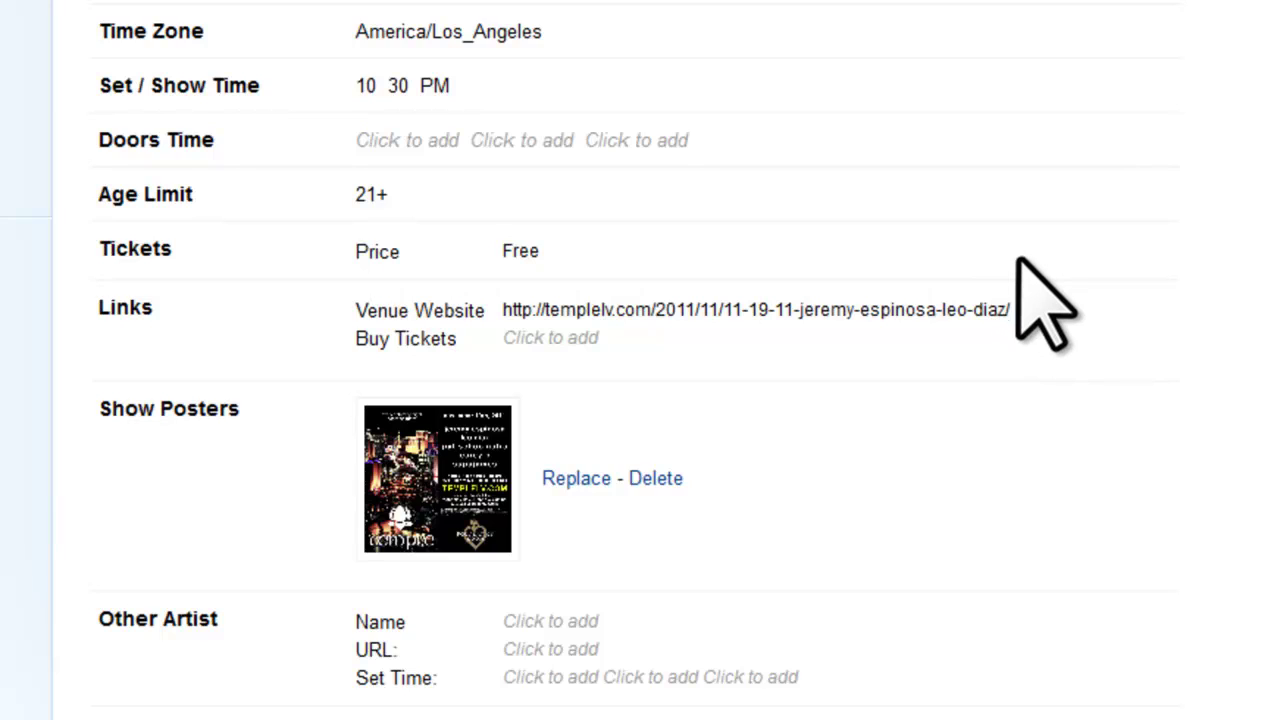
{"action": "scroll", "coordinate": [1063, 288], "scroll_direction": "down", "scroll_amount": 5}
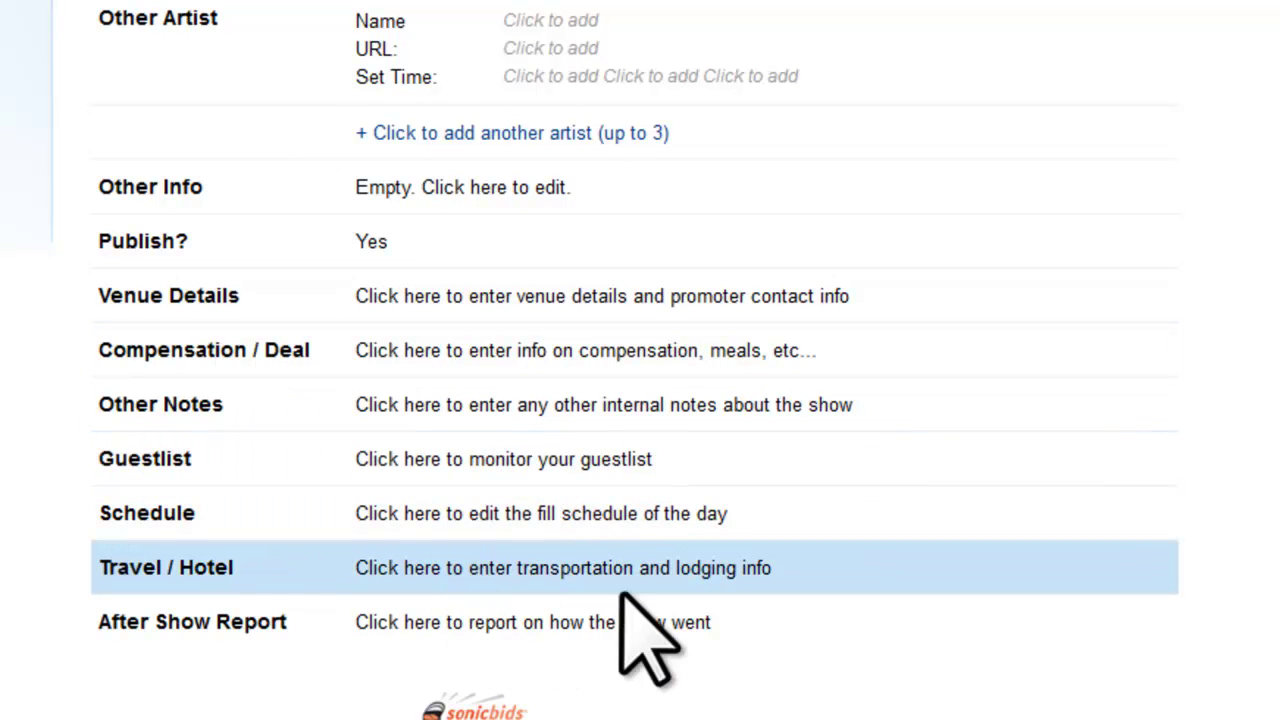
{"action": "scroll", "coordinate": [1040, 648], "scroll_direction": "up", "scroll_amount": 15}
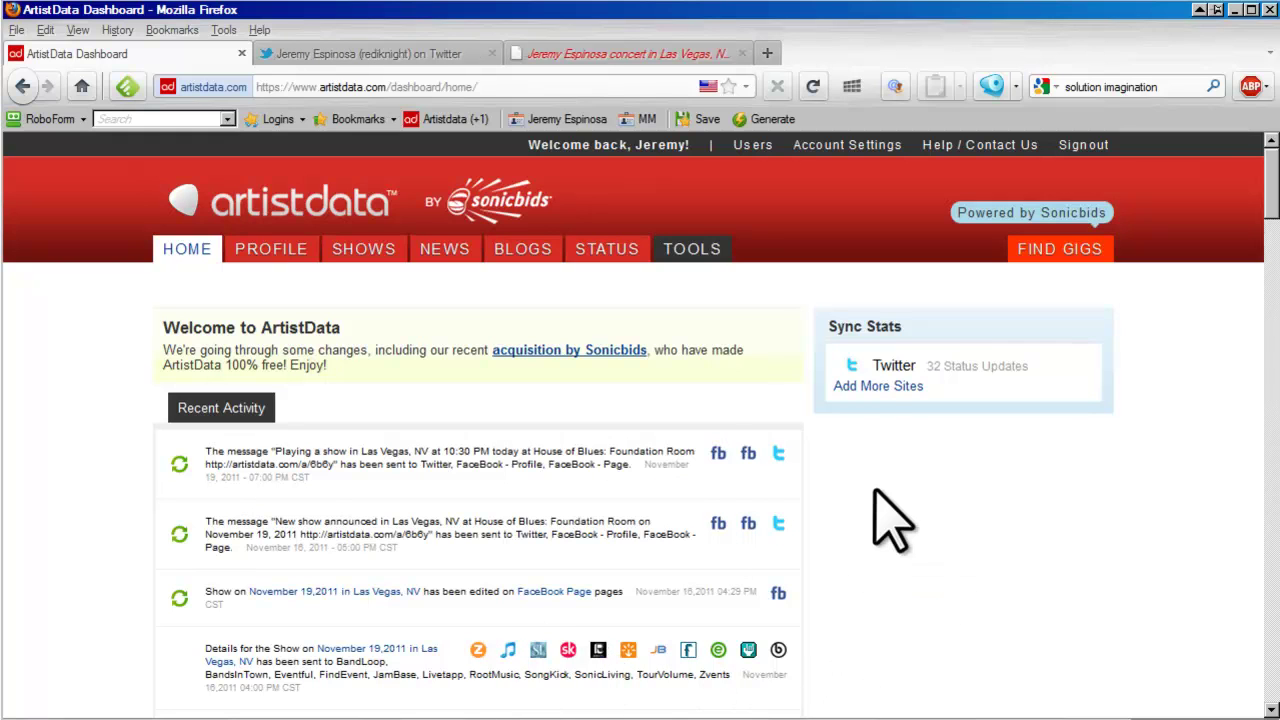
Step: Switch to the artist's Twitter profile and examine the automatic tweets announcing the November 19, 2011 House of Blues show
{"action": "left_click", "coordinate": [440, 54]}
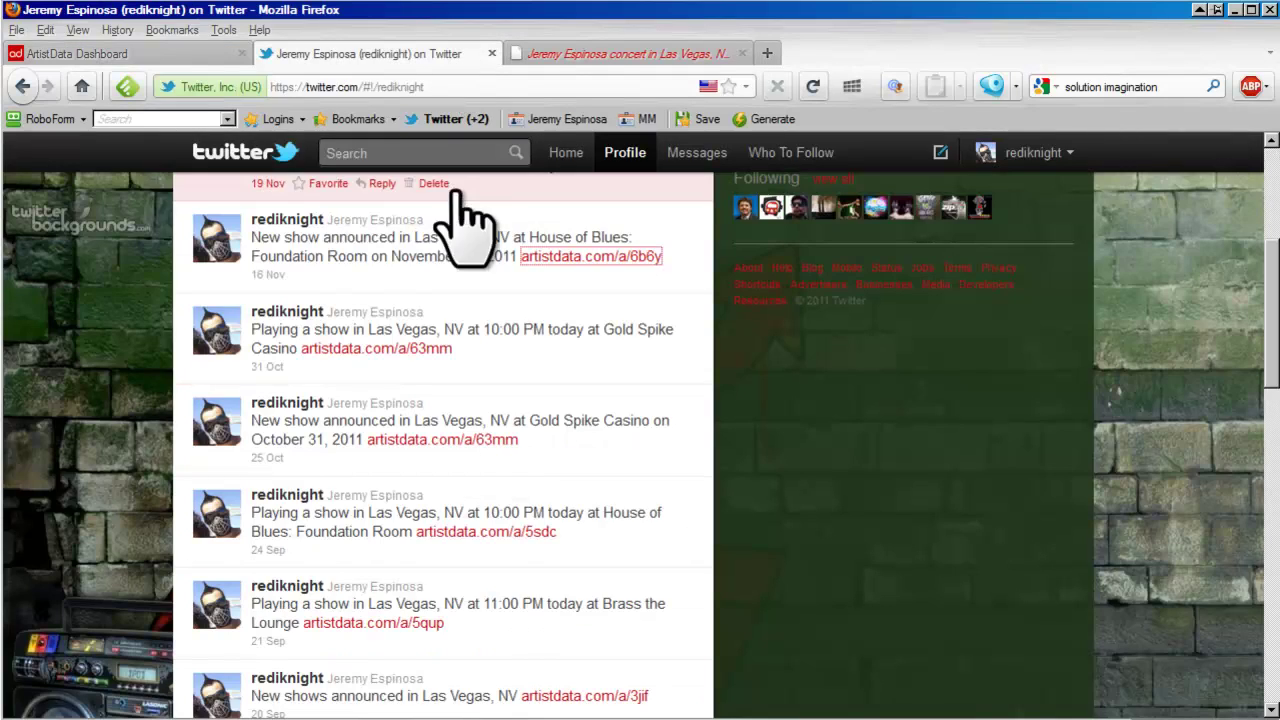
{"action": "left_click", "coordinate": [460, 265]}
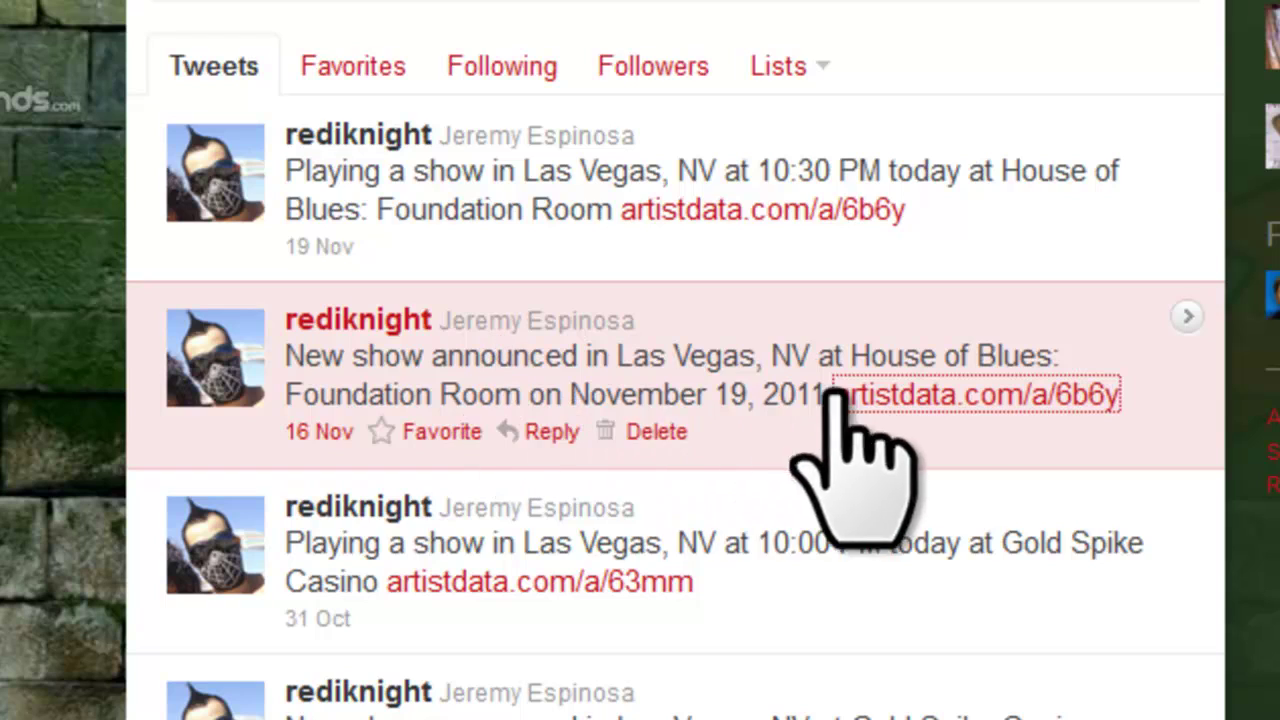
{"action": "left_click", "coordinate": [928, 400]}
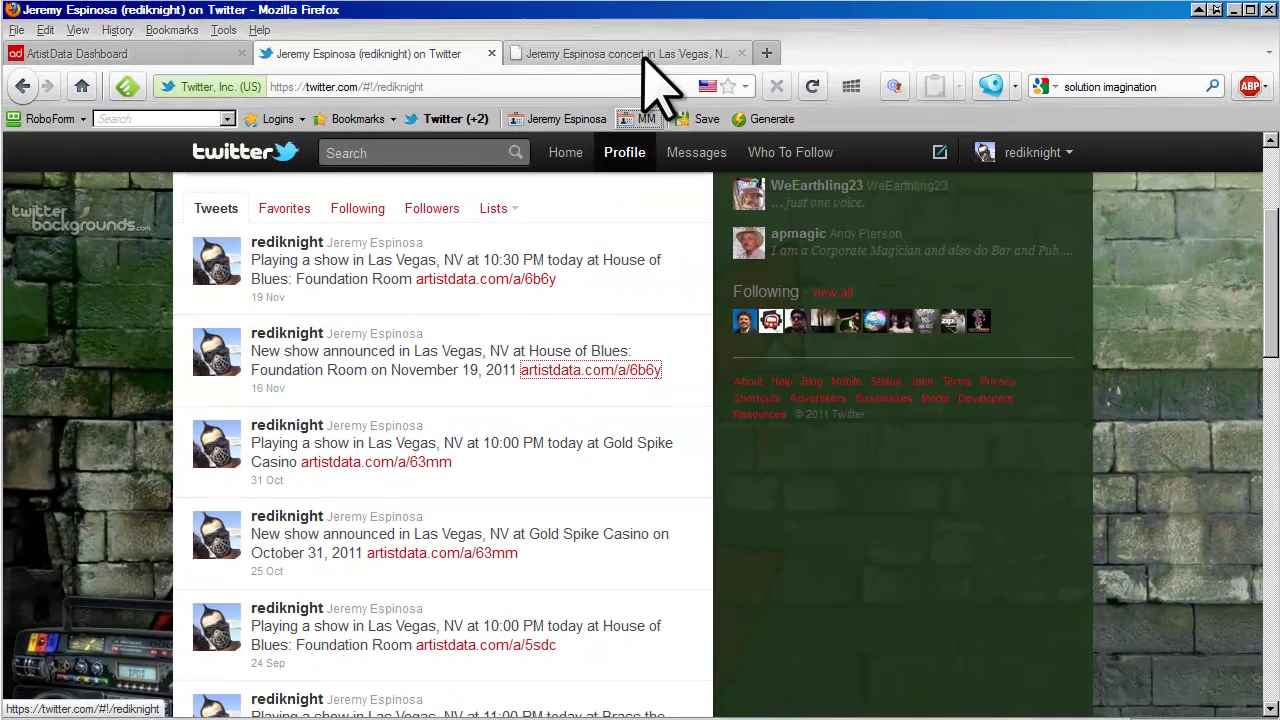
Step: View the public concert page of the Las Vegas show, review its venue details, poster, map and Twitter chatter, and close the page
{"action": "left_click", "coordinate": [645, 57]}
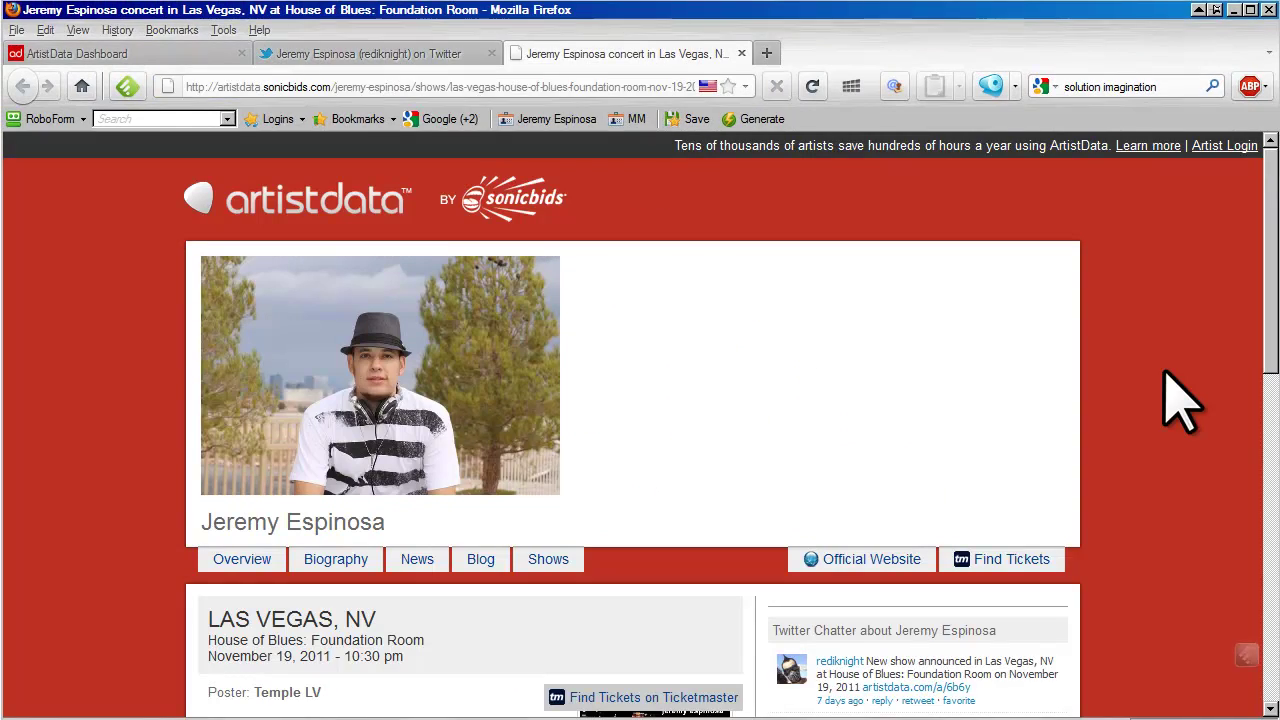
{"action": "scroll", "coordinate": [1165, 372], "scroll_direction": "down", "scroll_amount": 8}
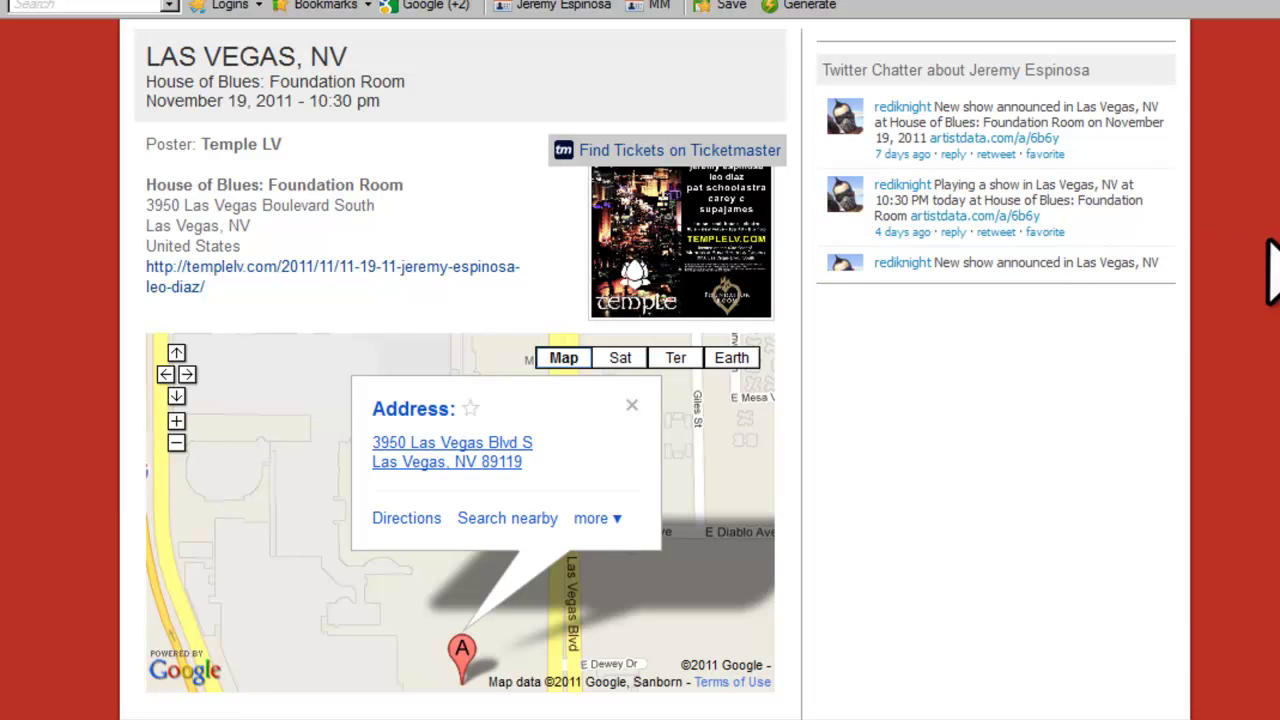
{"action": "scroll", "coordinate": [655, 370], "scroll_direction": "down", "scroll_amount": 2}
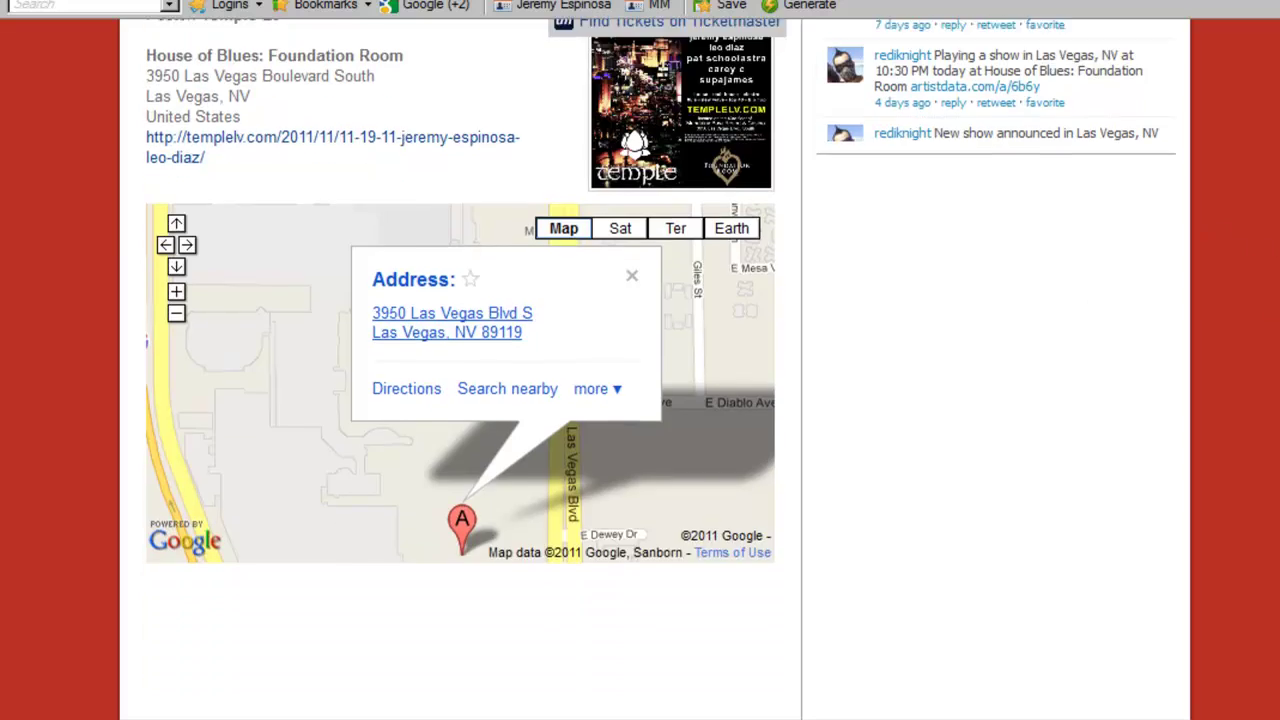
{"action": "scroll", "coordinate": [655, 370], "scroll_direction": "up", "scroll_amount": 6}
{"action": "scroll", "coordinate": [655, 370], "scroll_direction": "up", "scroll_amount": 2}
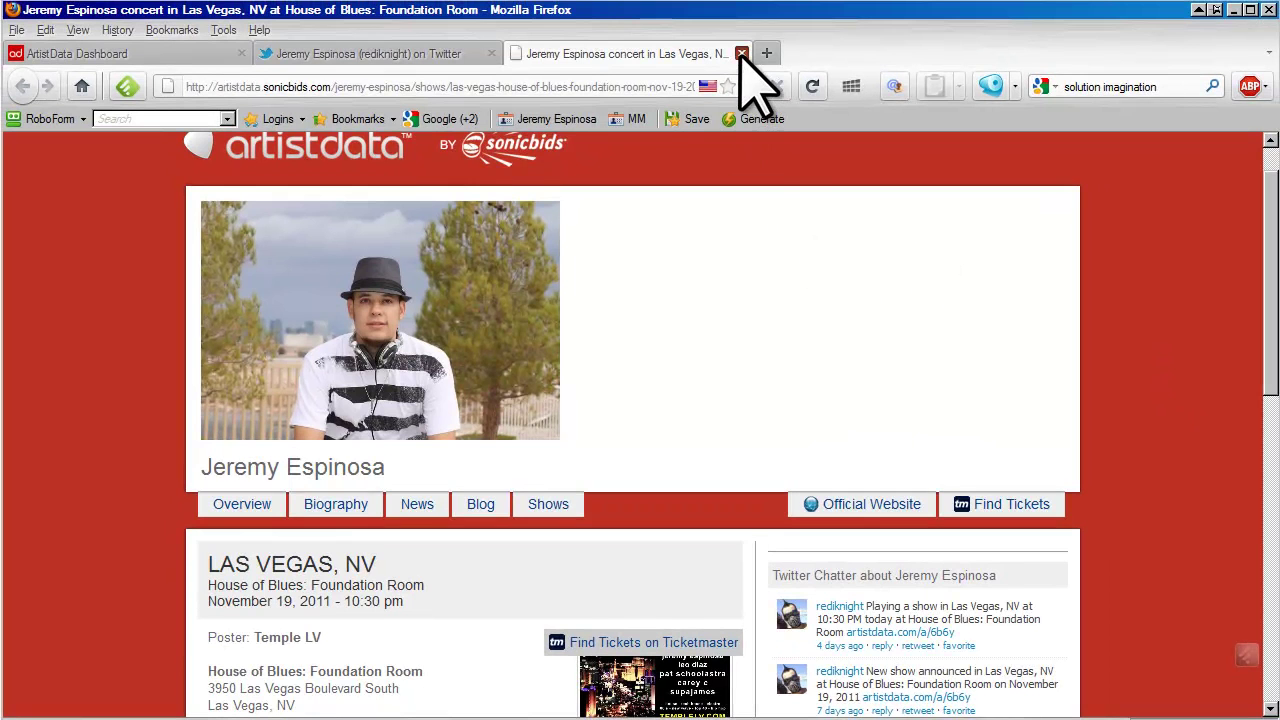
{"action": "left_click", "coordinate": [741, 53]}
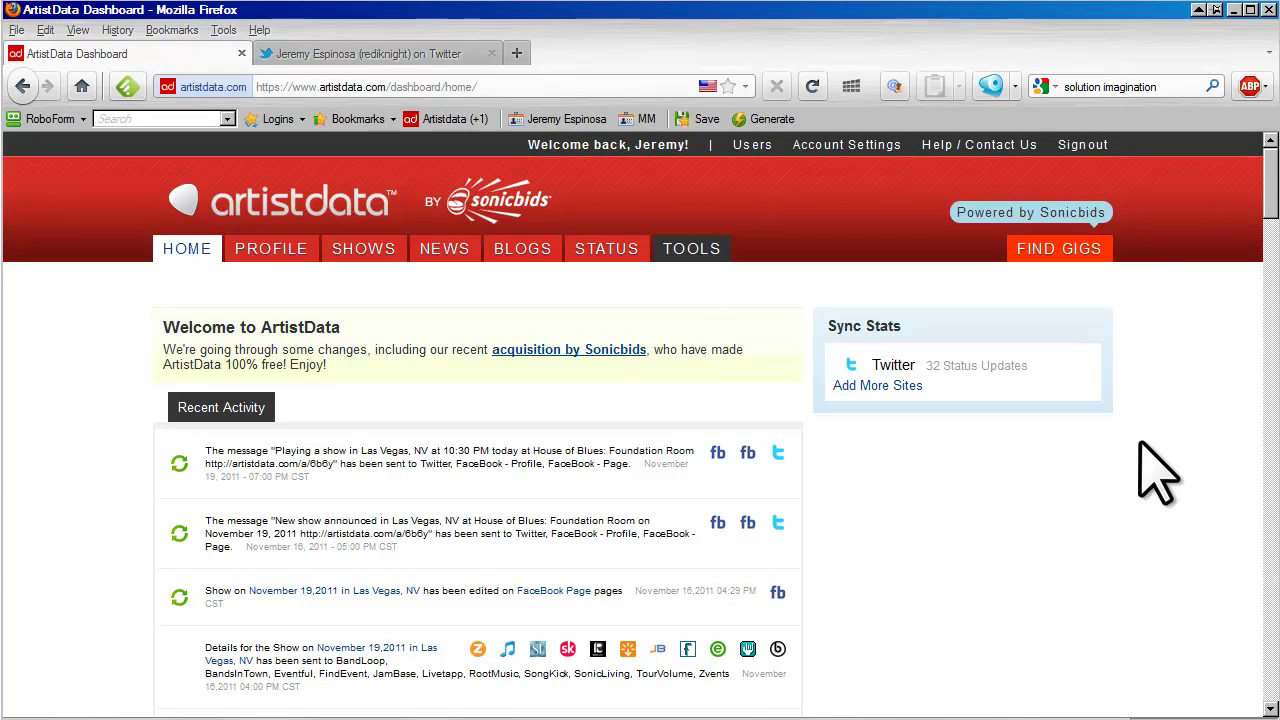